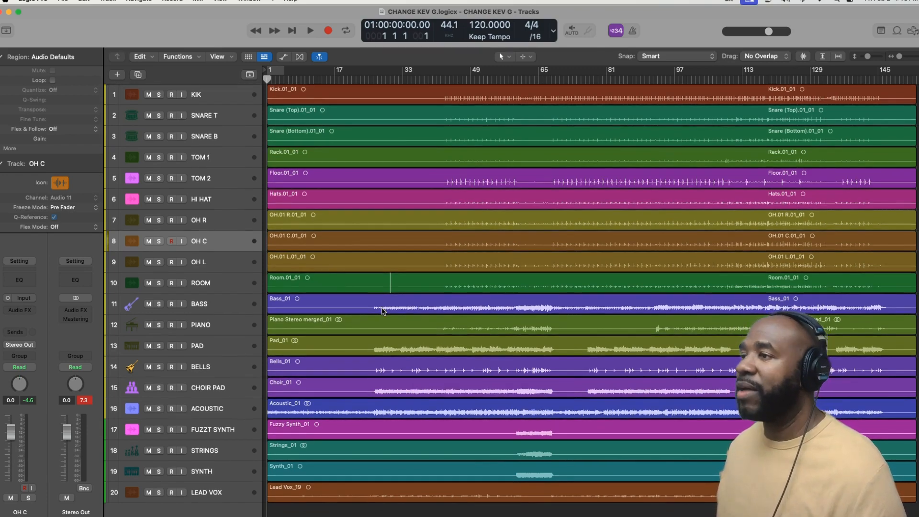
Set a cycle range over about bars 50 to 67 and play the section to hear the unadjusted mix
scroll(381, 311, down, 3)
scroll(435, 173, up, 3)
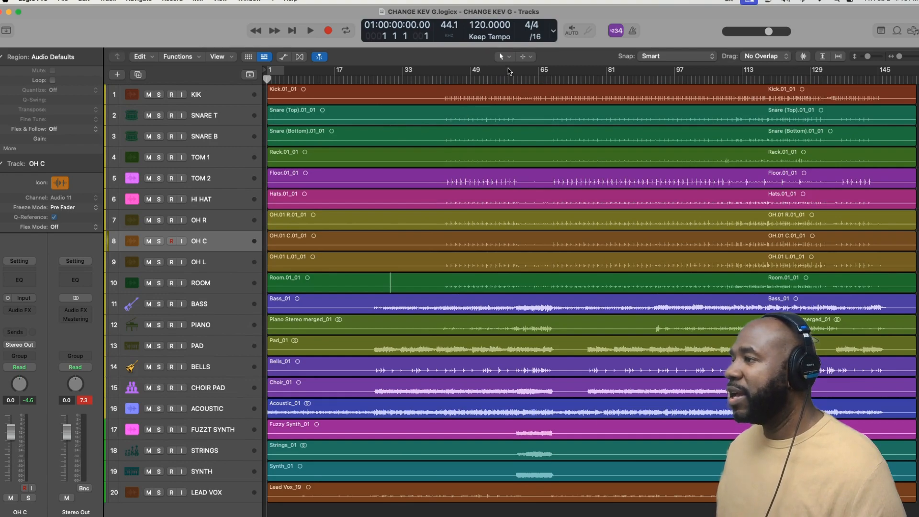
mouse_move(508, 71)
mouse_down()
mouse_move(550, 69)
mouse_move(518, 68)
mouse_up()
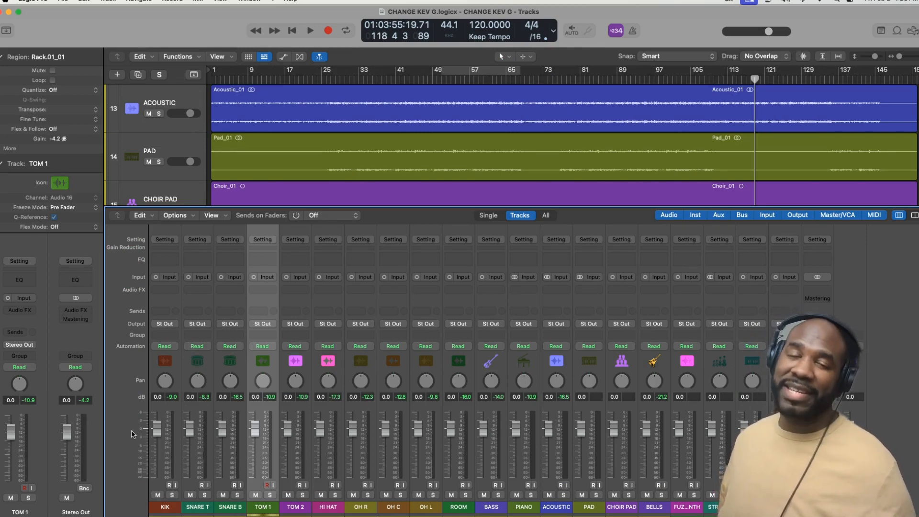
click(403, 286)
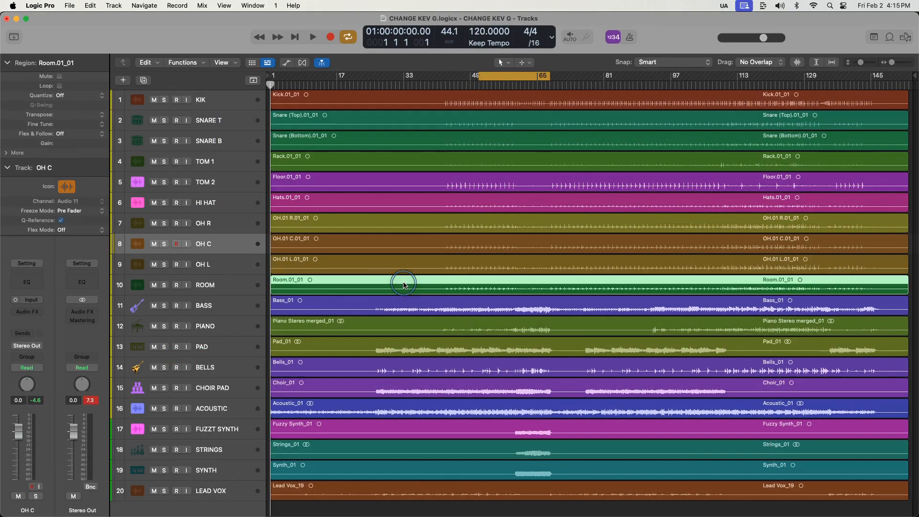
key(space)
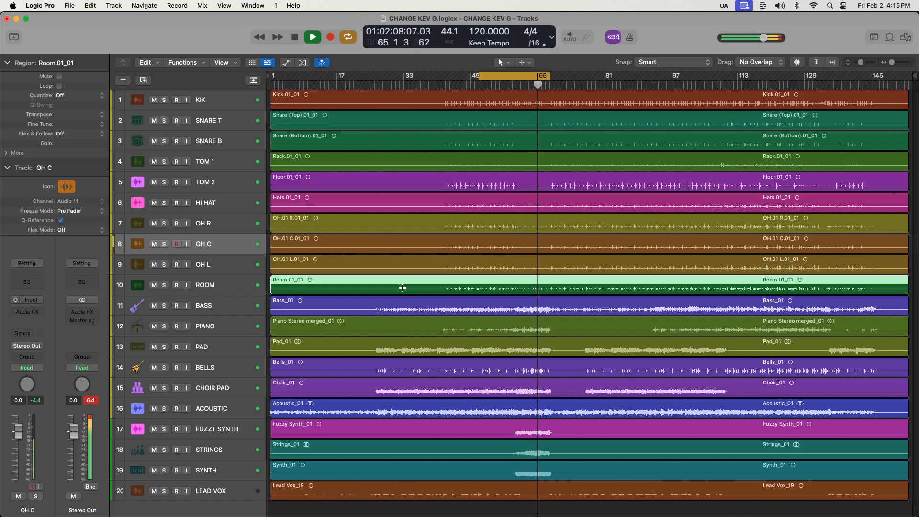
key(space)
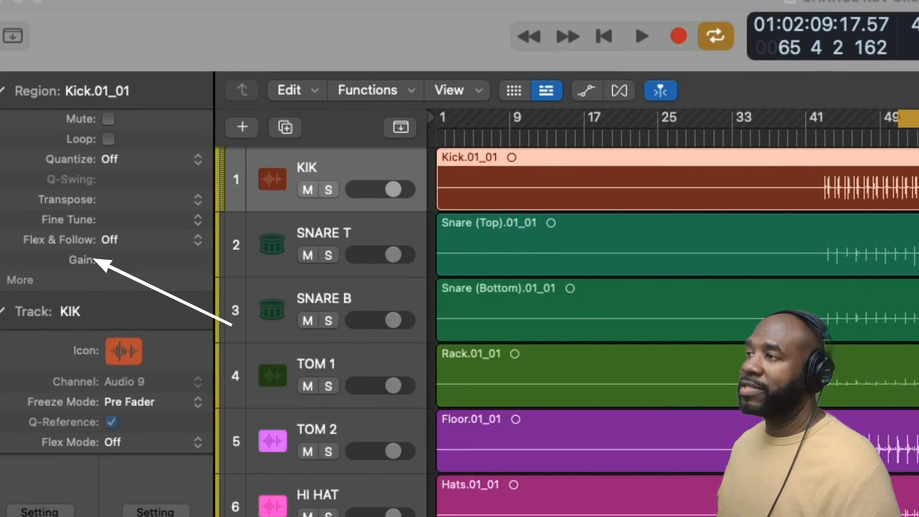
Show the mixer and select all tracks from KIK through SYNTH, leaving out LEAD VOX
scroll(902, 459, down, 10)
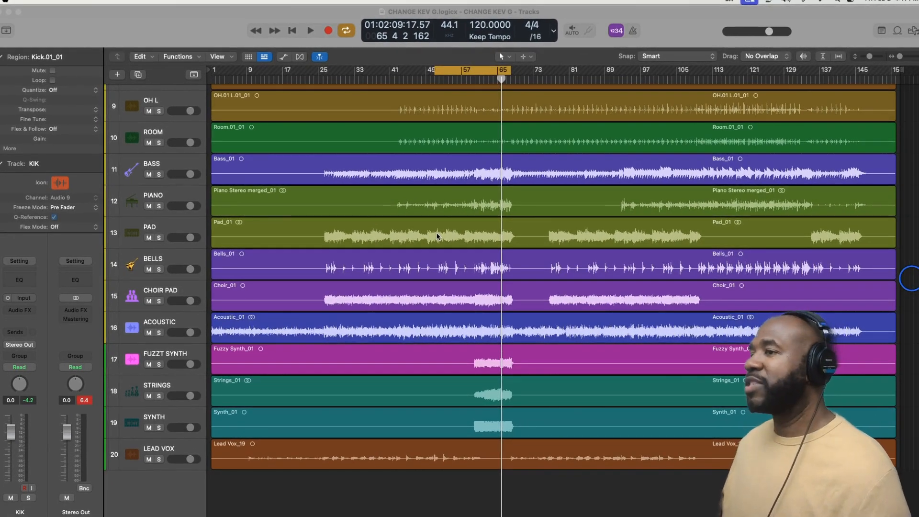
click(467, 478)
key(x)
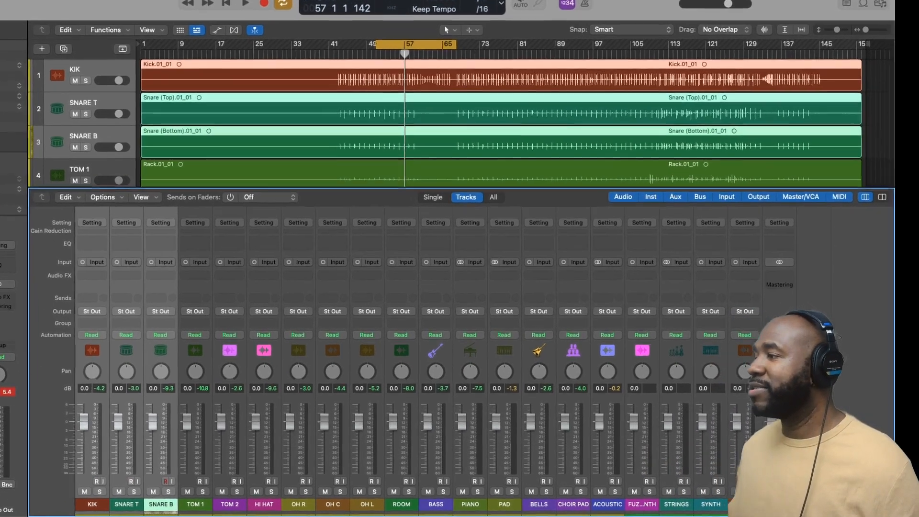
click(811, 509)
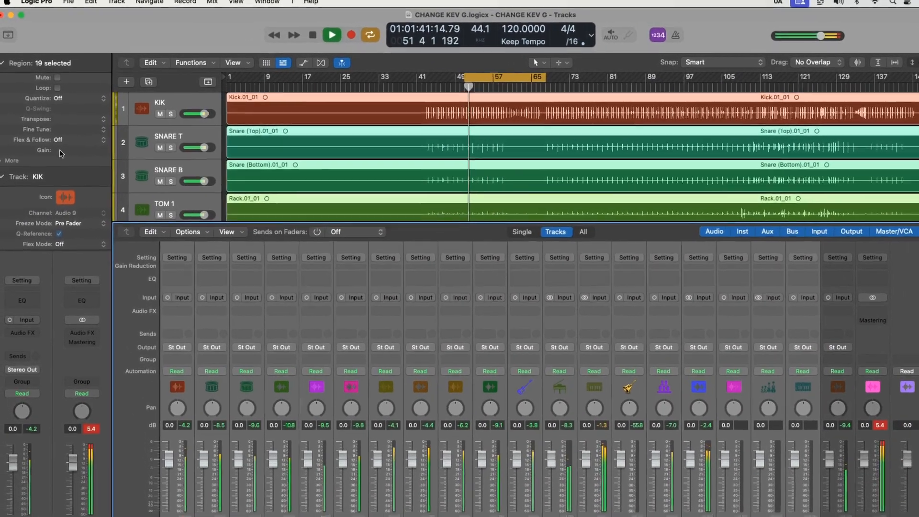
Set the region gain of the selected tracks to -5 dB
double_click(60, 150)
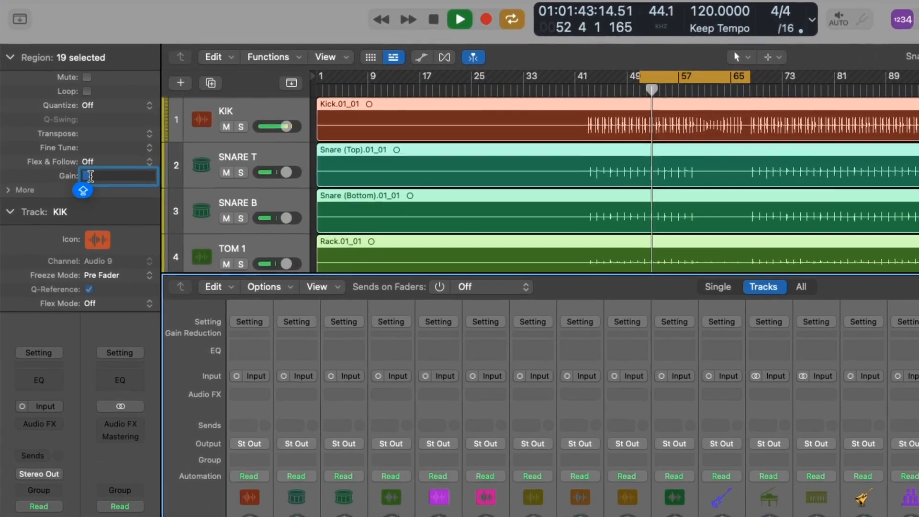
text(-)
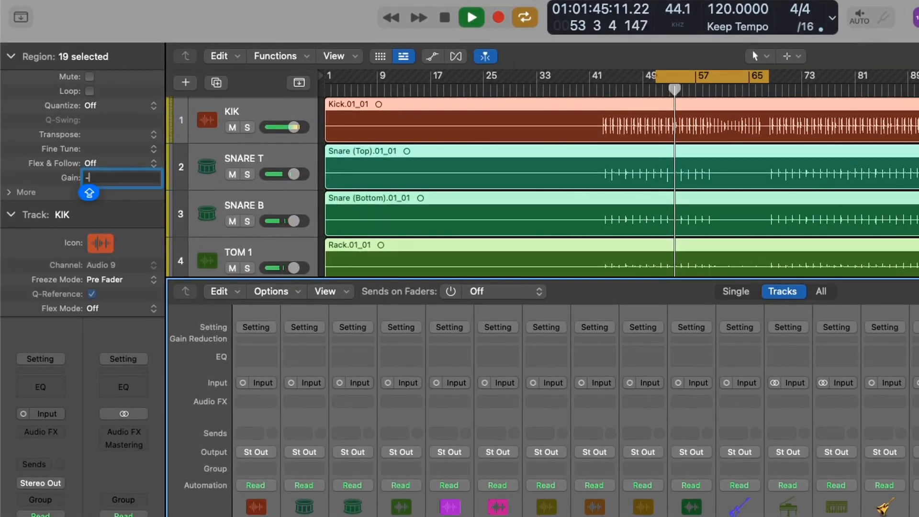
text(5)
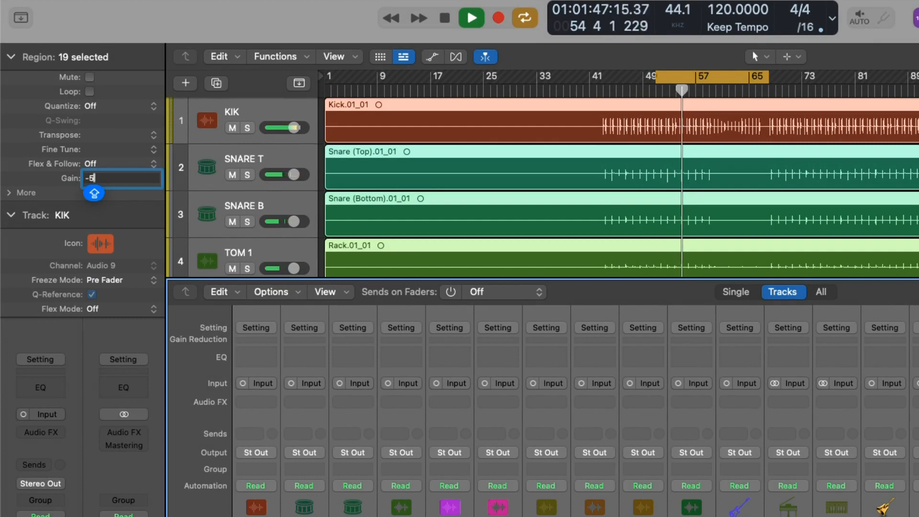
key(Return)
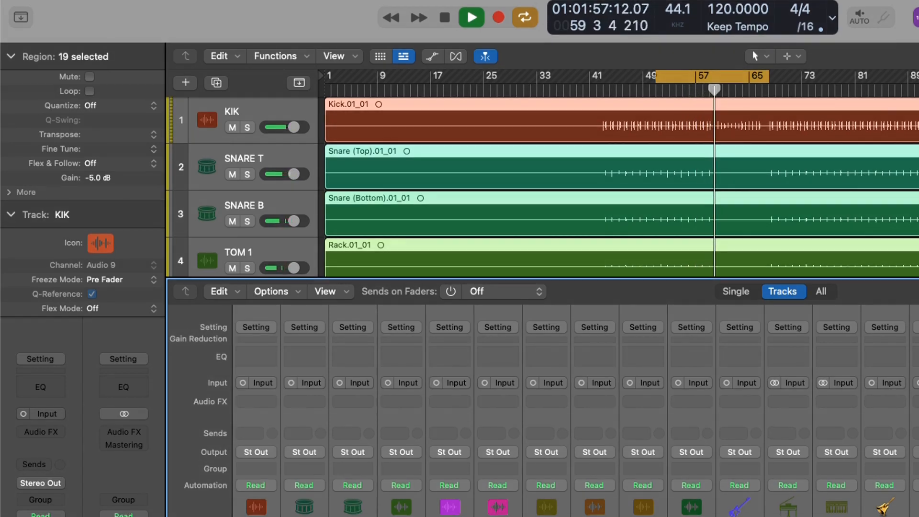
Change the selection to the tracks from SNARE B through SYNTH, leaving out KIK, SNARE T and LEAD VOX
click(546, 507)
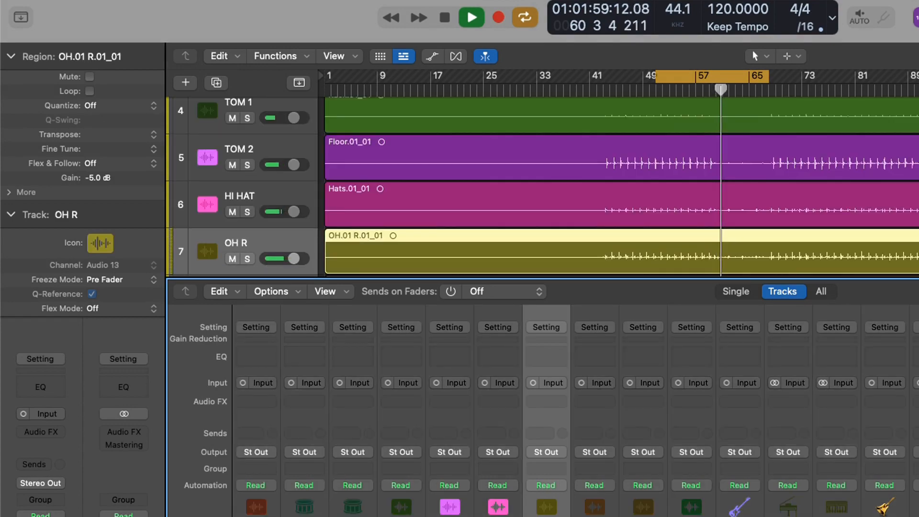
key(Left)
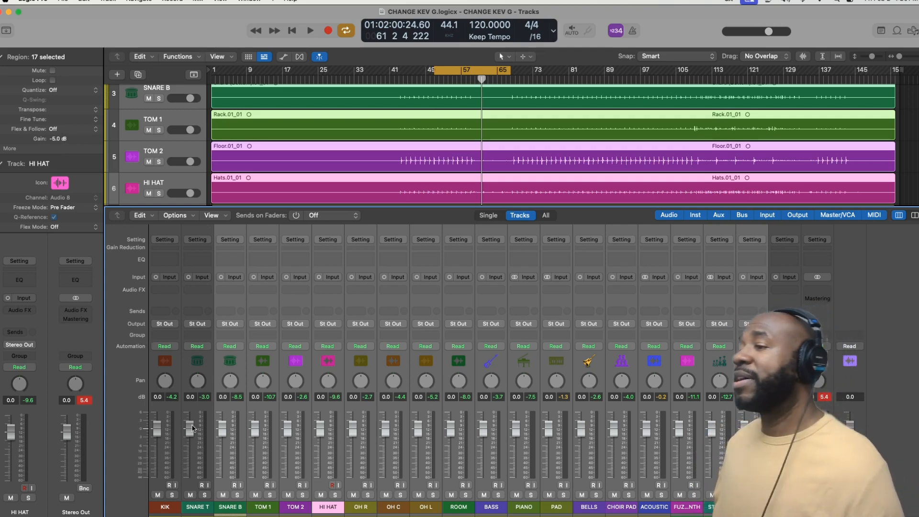
click(197, 506)
click(231, 506)
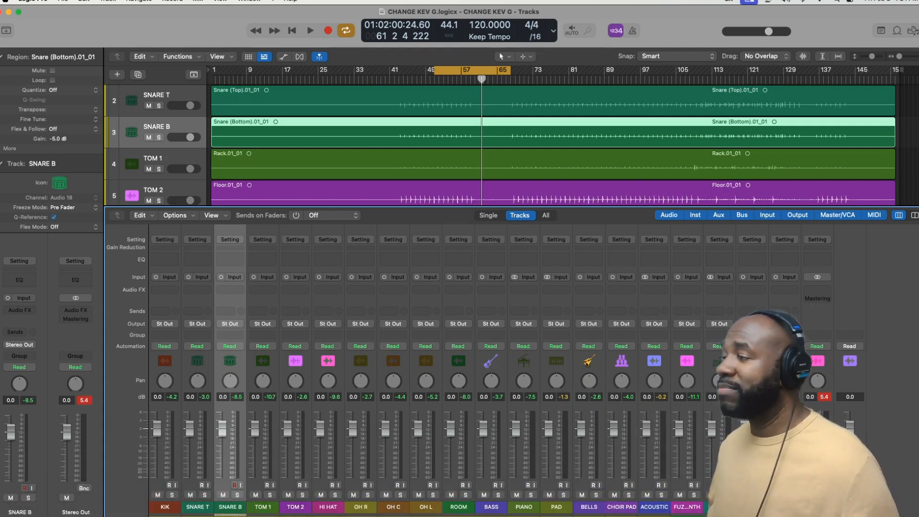
key(super+a)
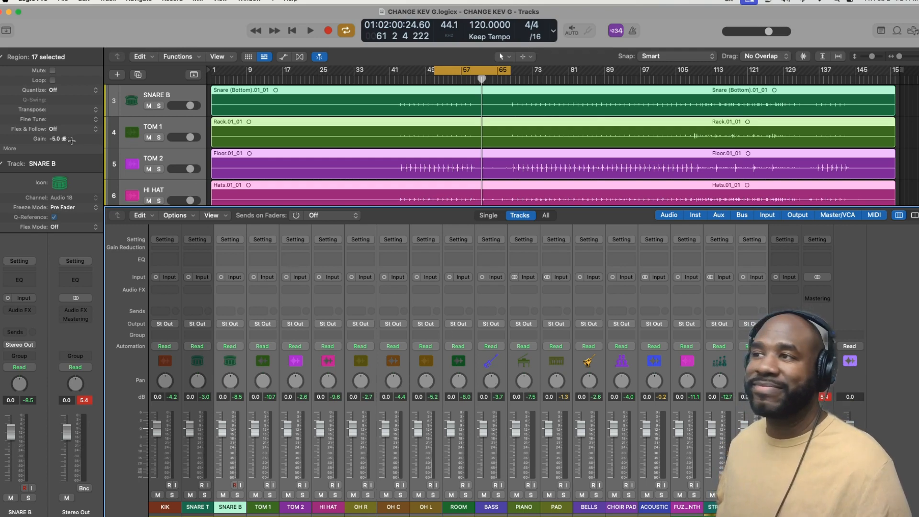
Lower the selected regions' gain to about -7.6 dB while the section plays, and stop playback
key(space)
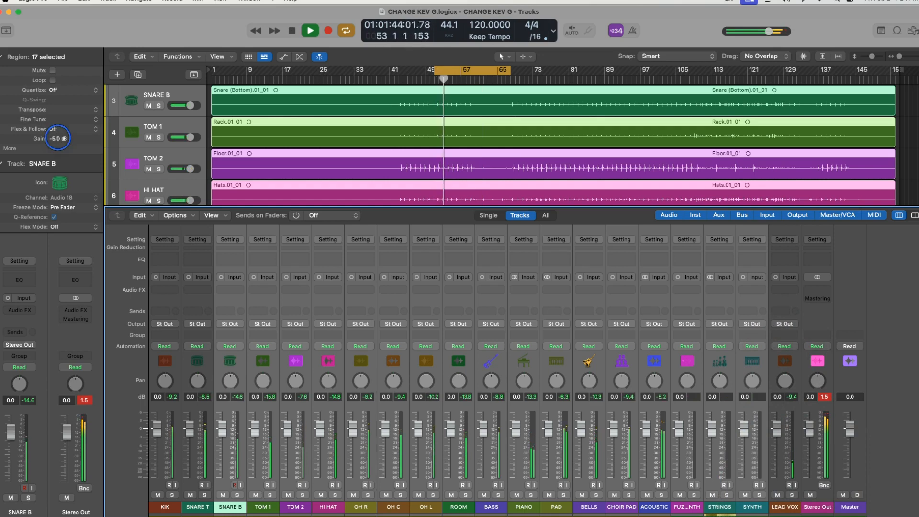
drag(57, 138, 51, 186)
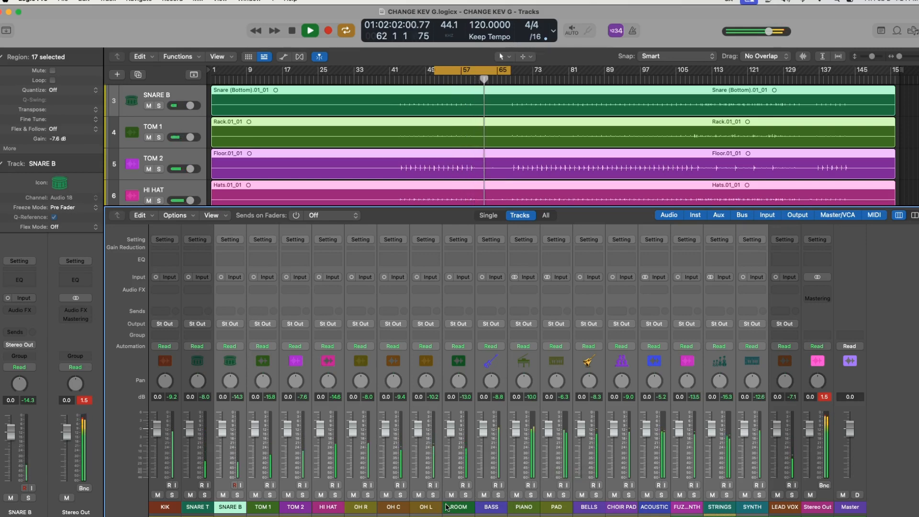
click(494, 507)
key(space)
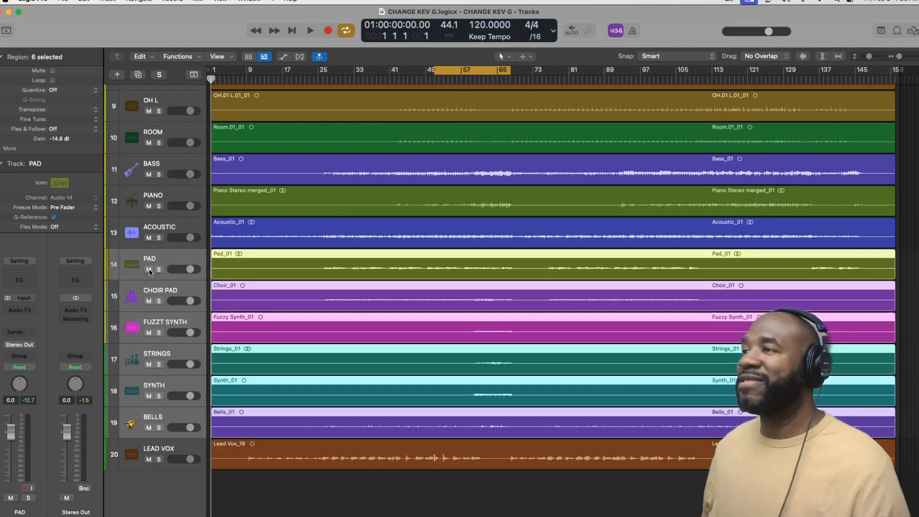
Turn off cycling, play the song from the beginning, and enlarge the track rows to inspect the lower tracks
key(c)
key(space)
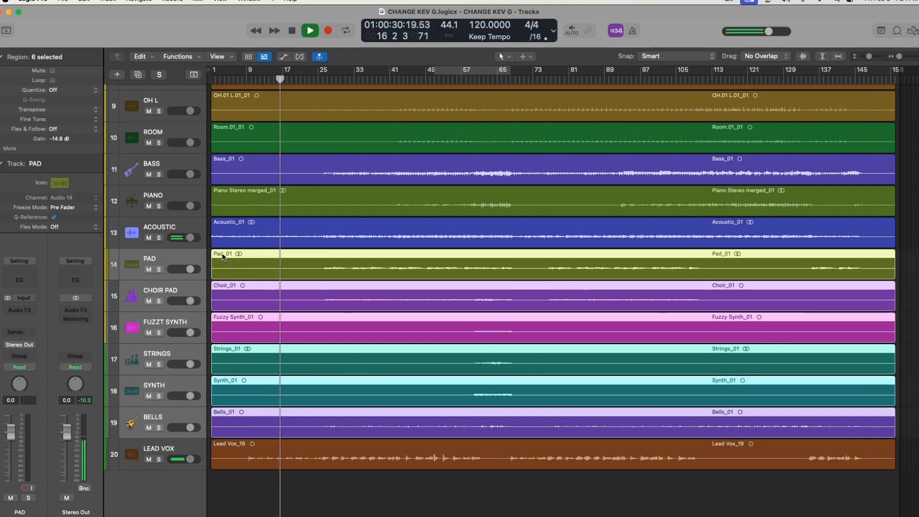
key(super+Down)
key(super+Down)
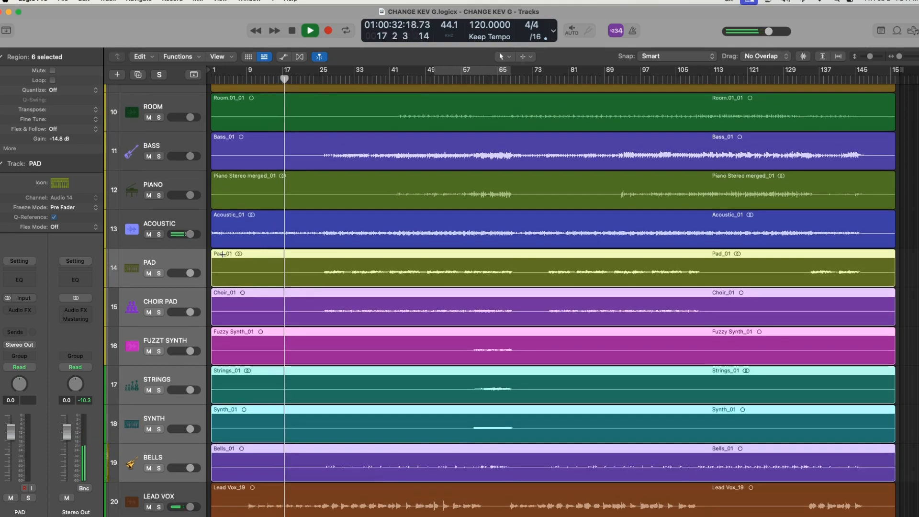
key(super+Down)
scroll(222, 256, down, 4)
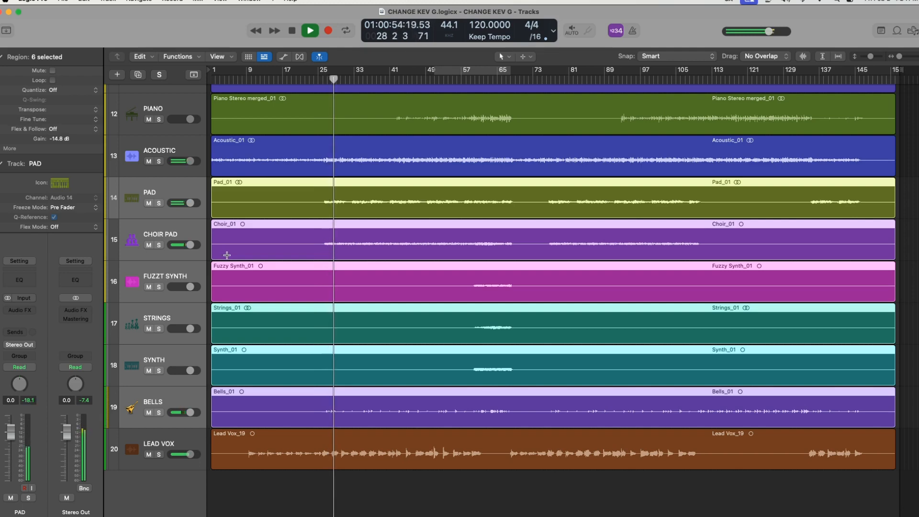
Show the mixer and set the BASS region's gain to -10 dB
key(x)
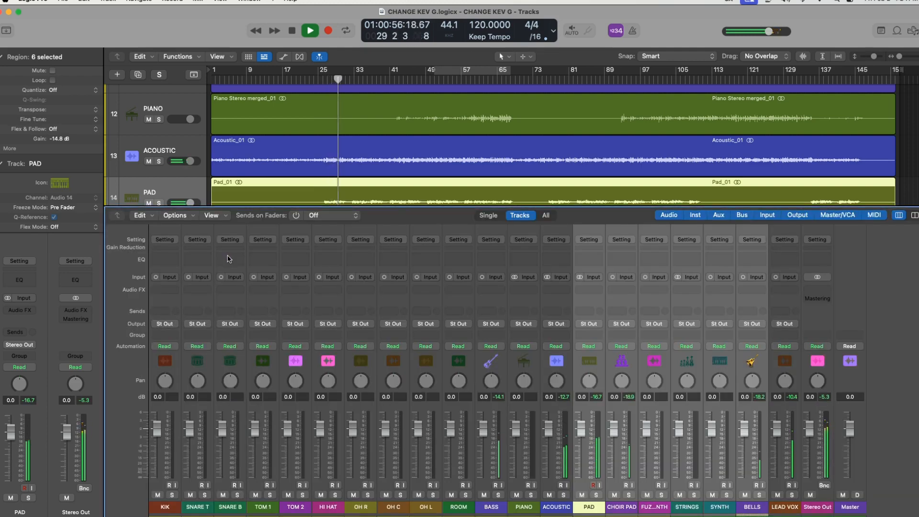
click(488, 506)
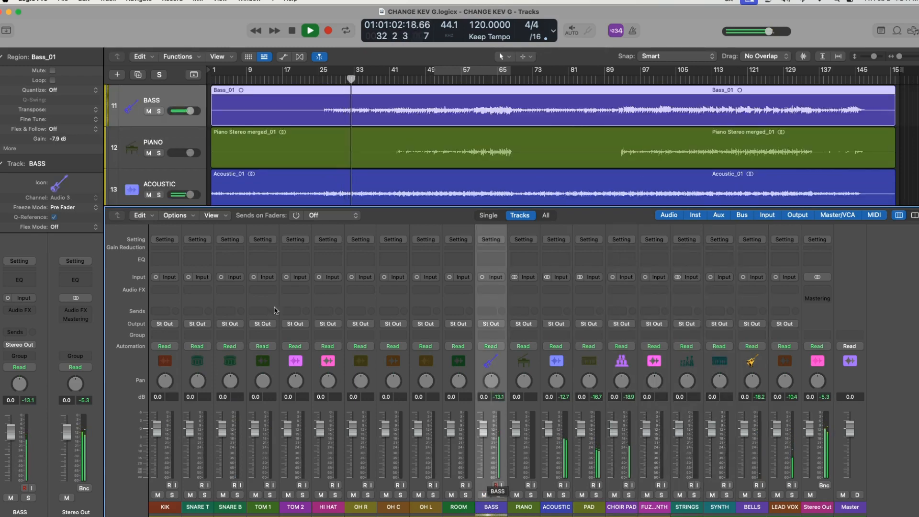
double_click(55, 138)
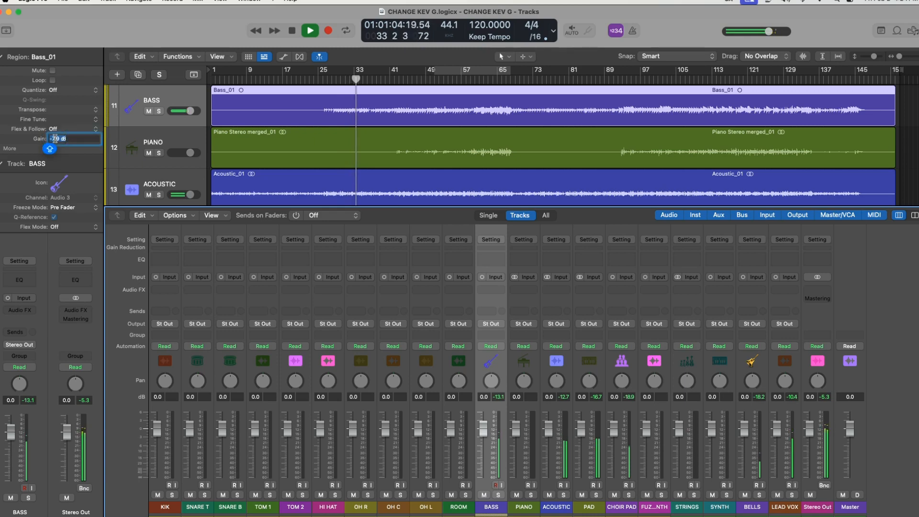
text(-10)
key(Return)
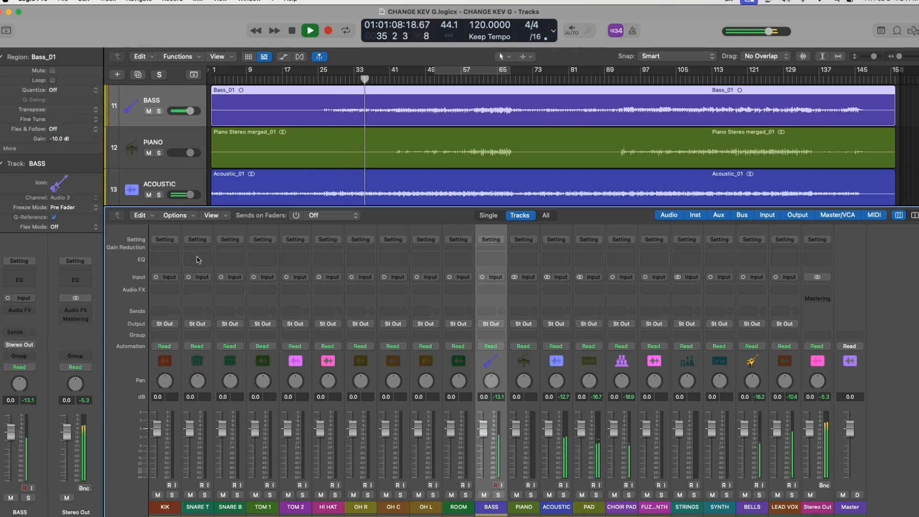
Lower the ACOUSTIC region's gain to -12.3 dB
click(556, 507)
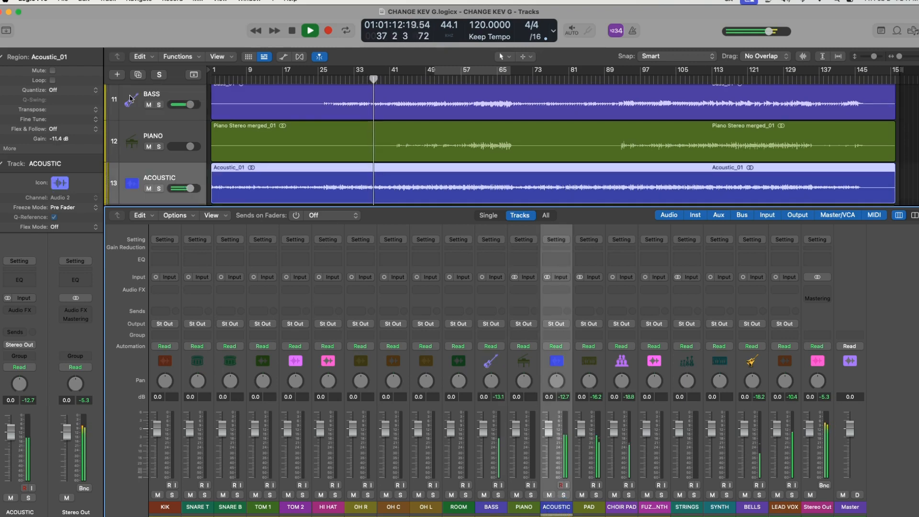
drag(60, 139, 55, 154)
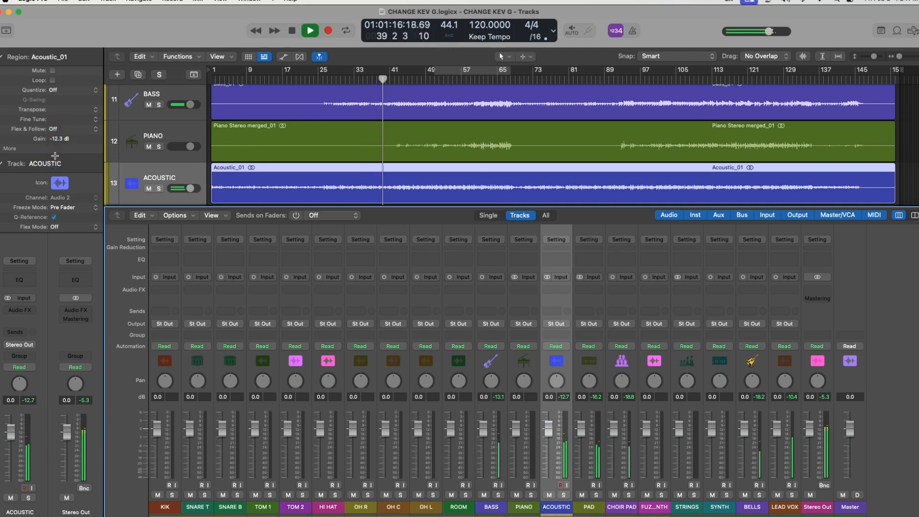
Hide the mixer and move the BELLS track directly below CHOIR PAD
key(x)
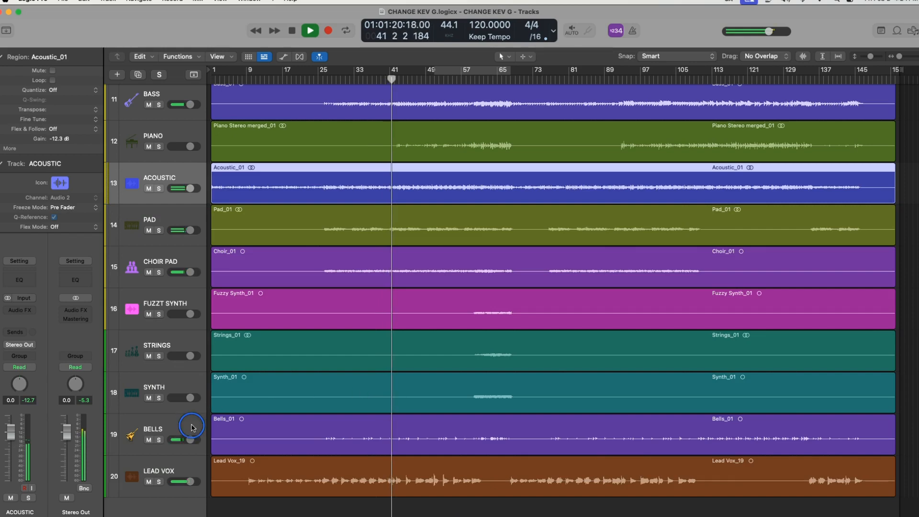
drag(191, 425, 191, 303)
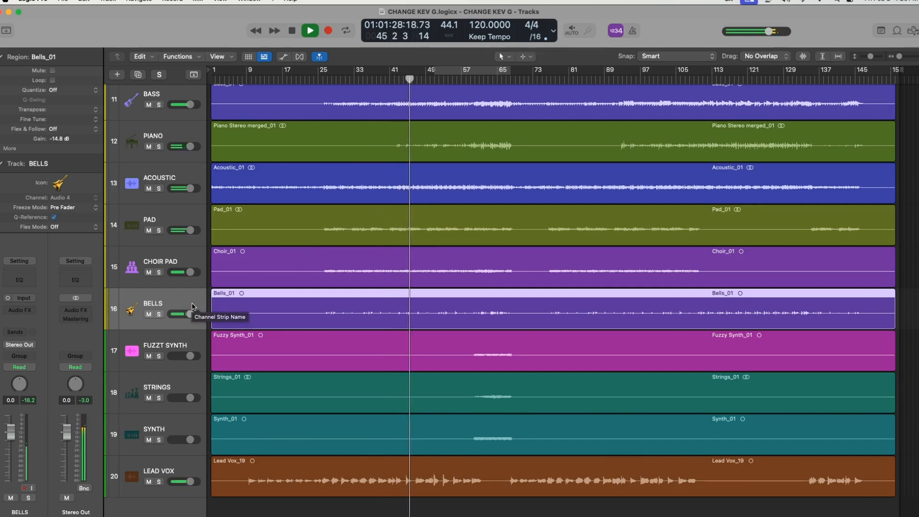
Mute and unmute the PAD track during playback to compare the mix, select PAD, and stop playback
click(149, 230)
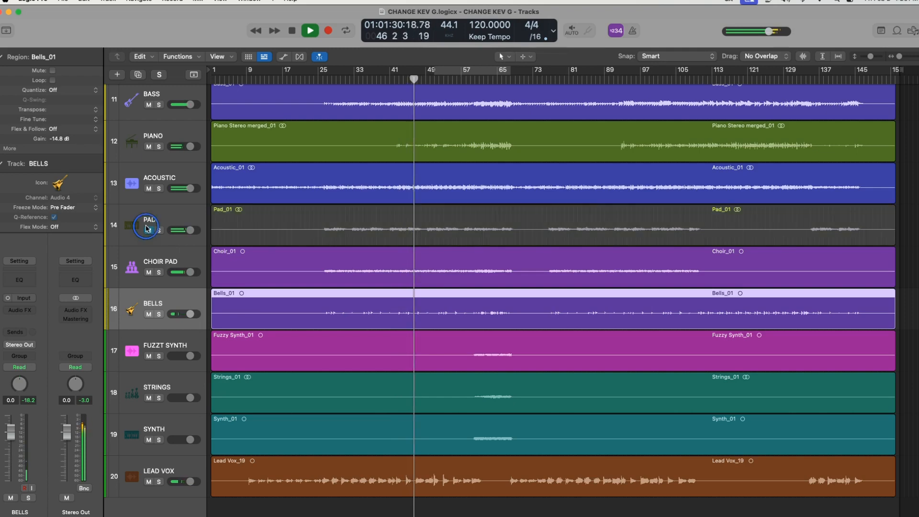
click(148, 230)
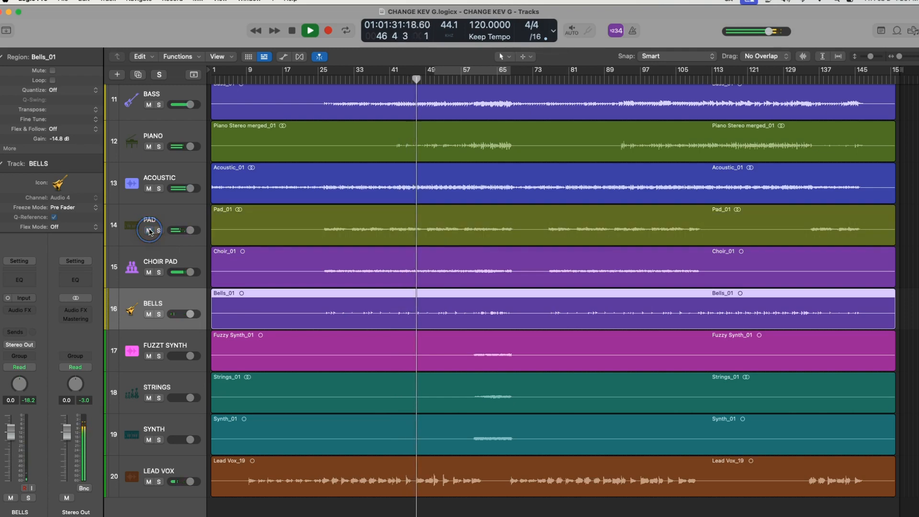
click(173, 218)
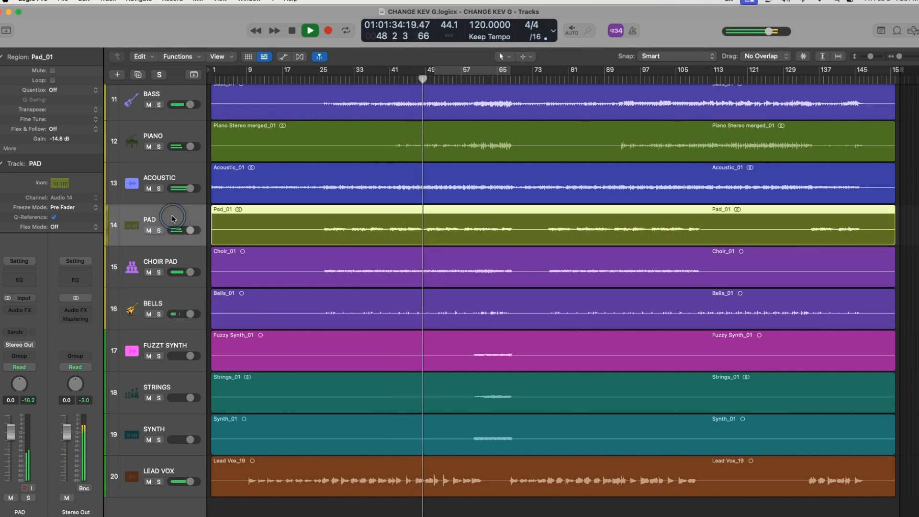
key(space)
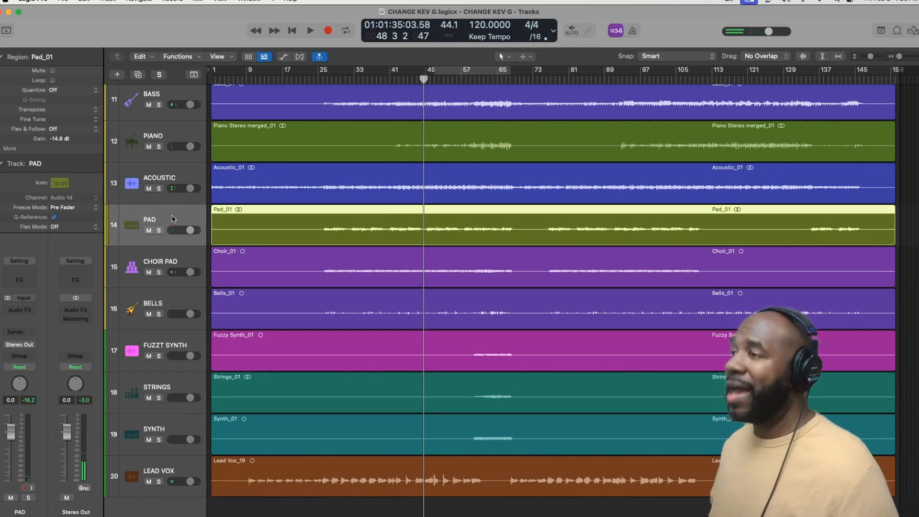
Show the mixer and place the playhead at about bar 41
key(x)
click(393, 80)
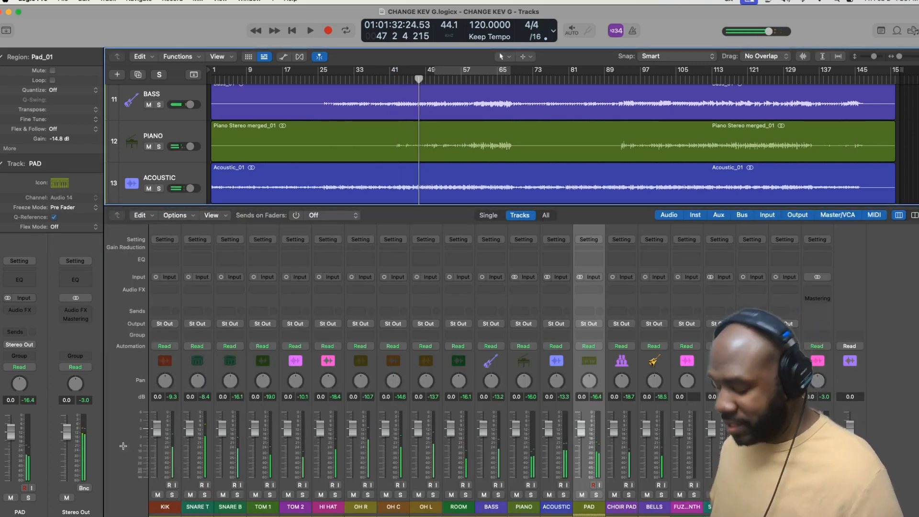
Play the song from about bar 54 to bar 69 to check the individual channel and stereo output levels
key(period)
key(period)
key(period)
key(period)
key(period)
key(period)
key(period)
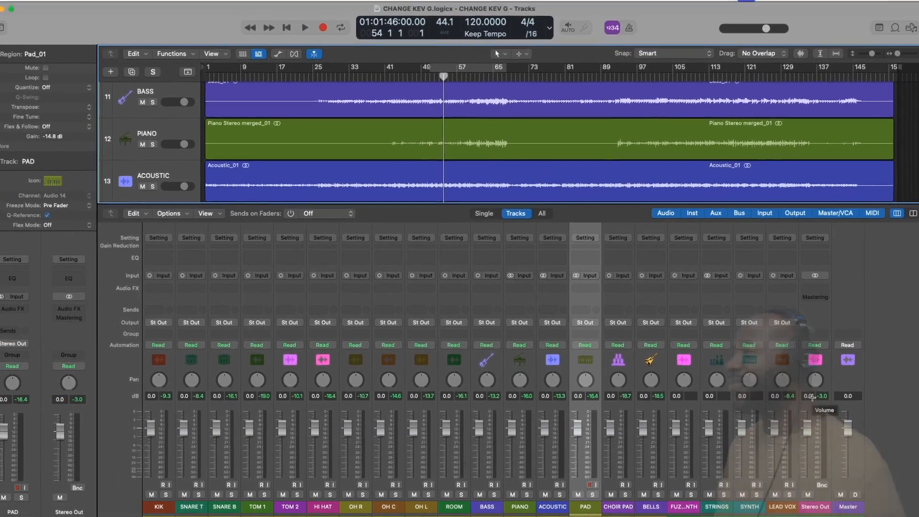
key(space)
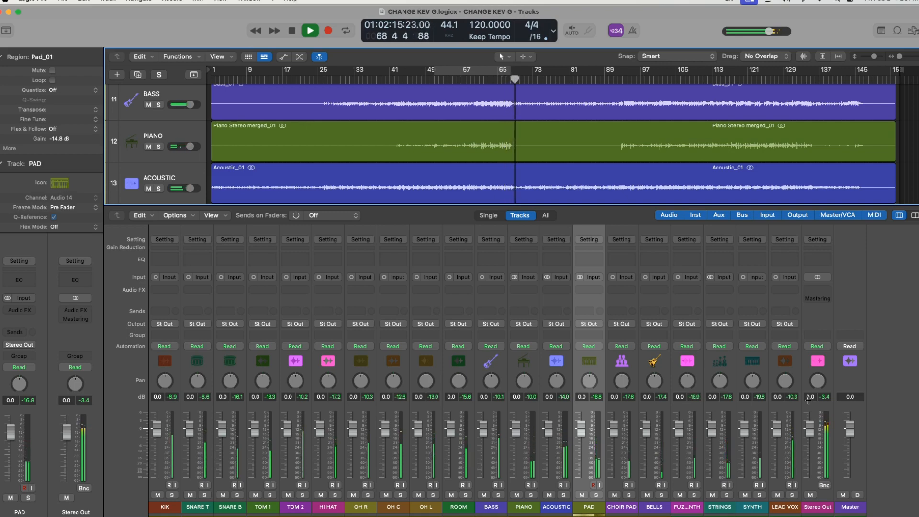
key(space)
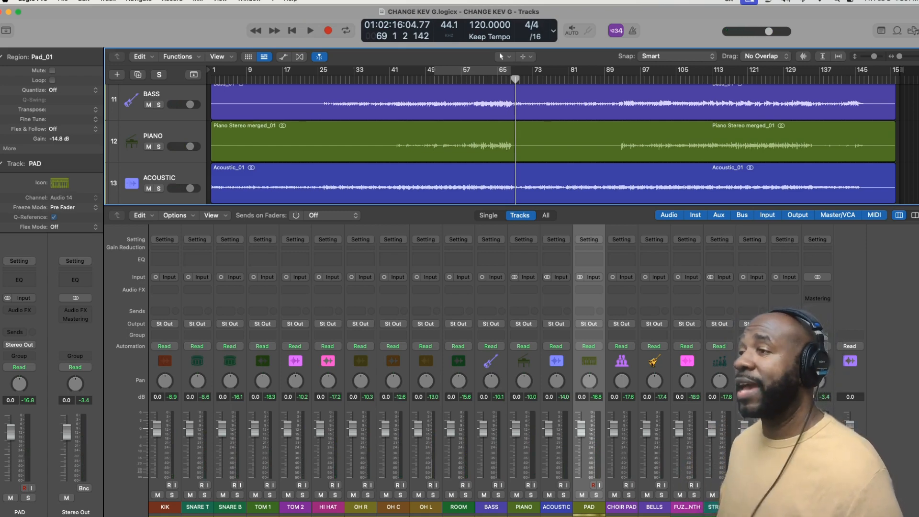
Select TOM 2 and examine the regions of all tracks alongside their peak levels in the mixer
key(x)
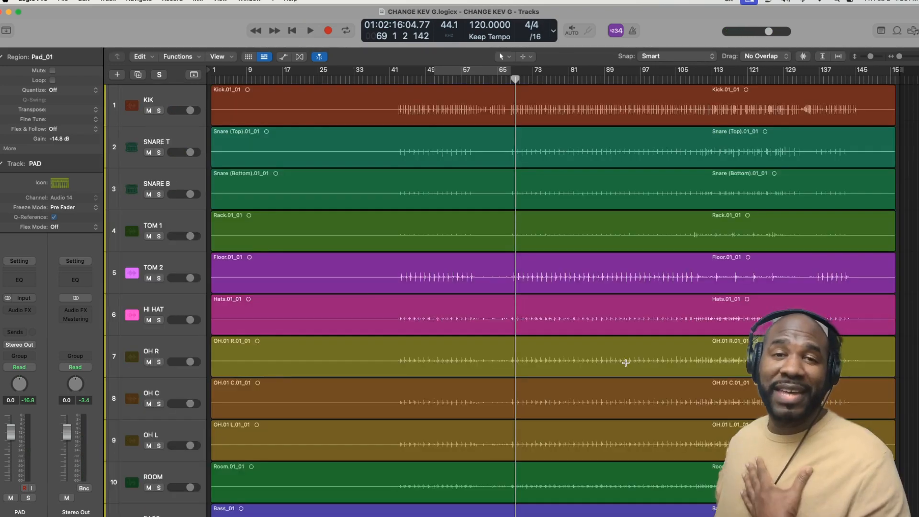
key(x)
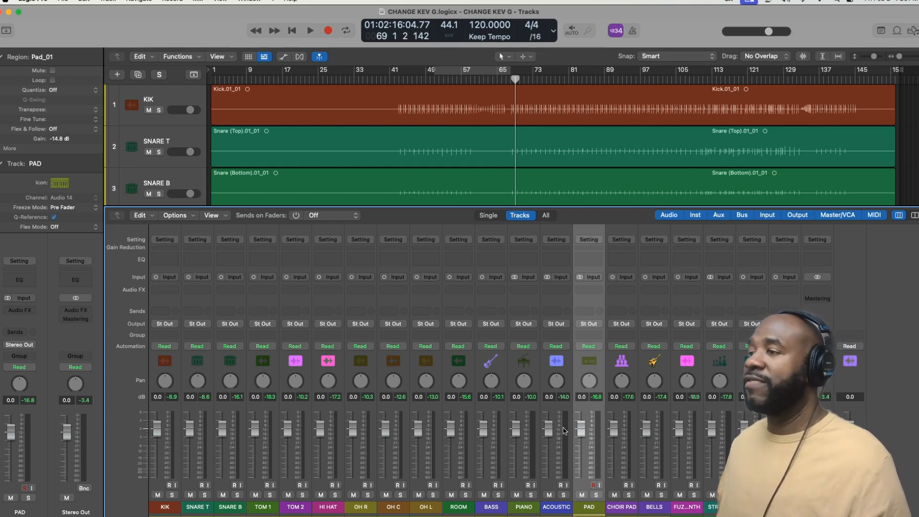
key(x)
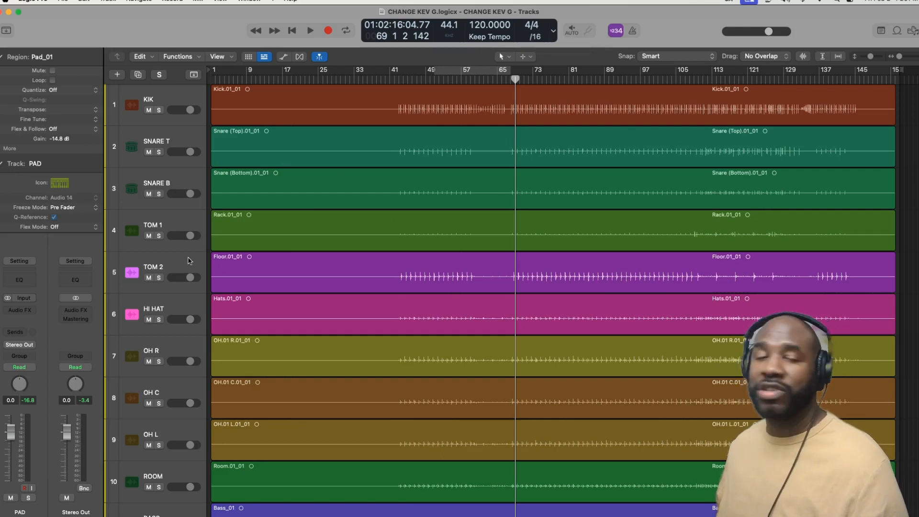
click(189, 263)
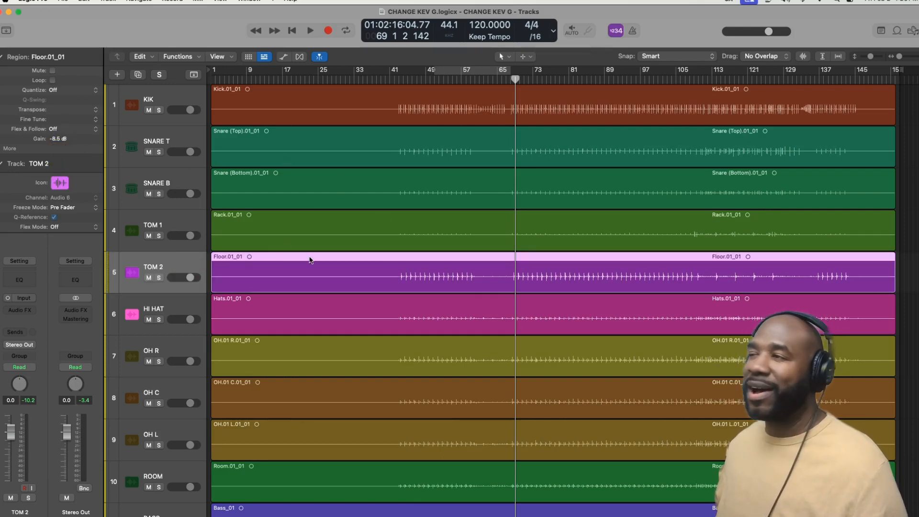
scroll(310, 260, down, 10)
key(x)
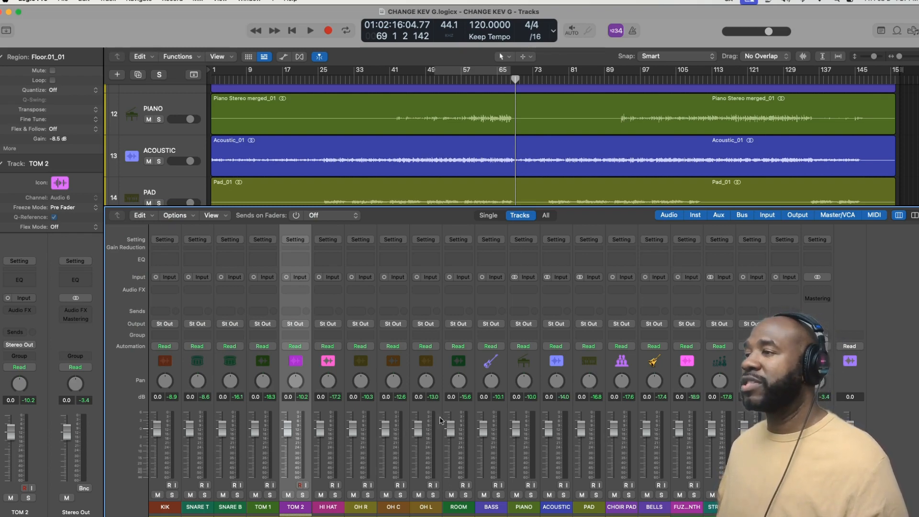
key(x)
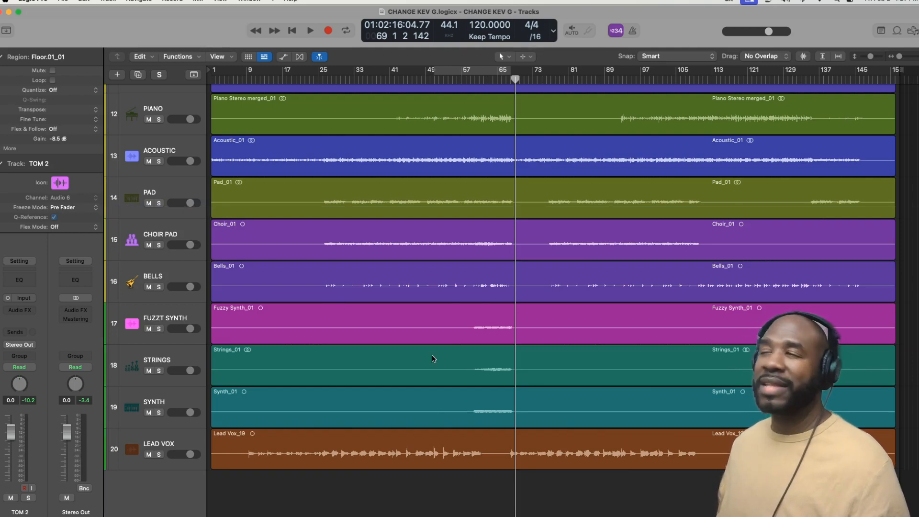
Play the song from about bar 107 and check the channel peaks in the mixer
click(715, 79)
scroll(704, 79, up, 10)
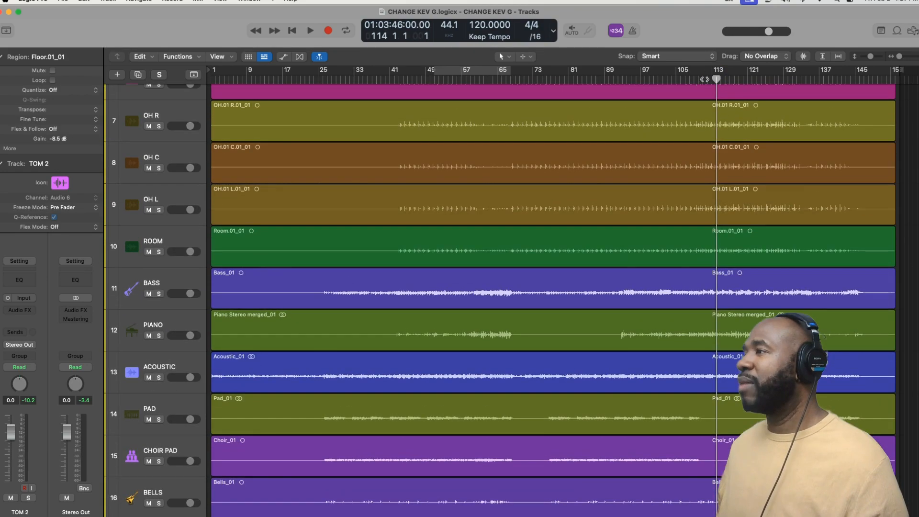
click(689, 78)
key(space)
key(x)
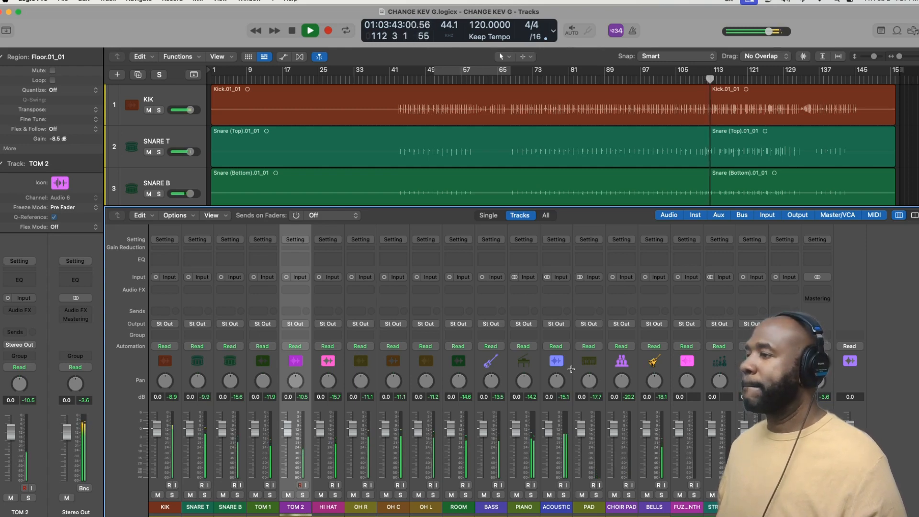
key(x)
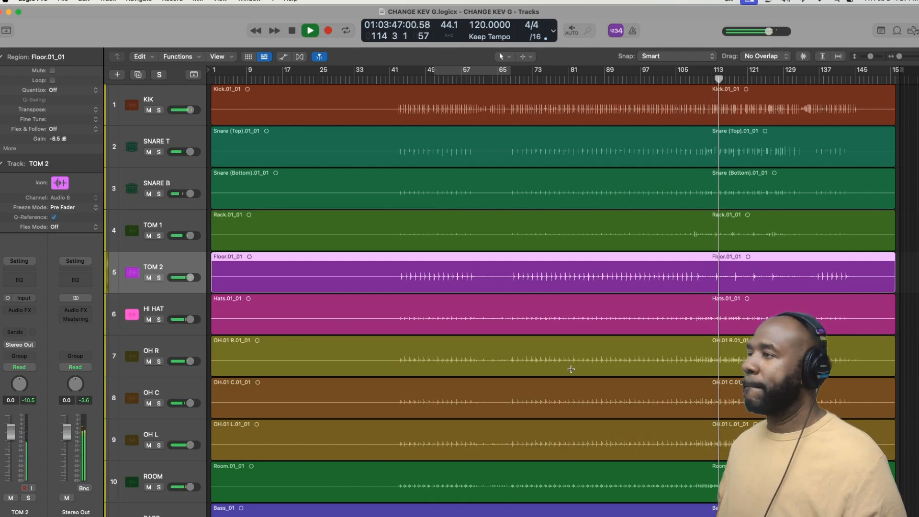
Raise the TOM 1 region's gain to -6.0 dB during playback
click(151, 226)
drag(67, 140, 72, 106)
key(super+Down)
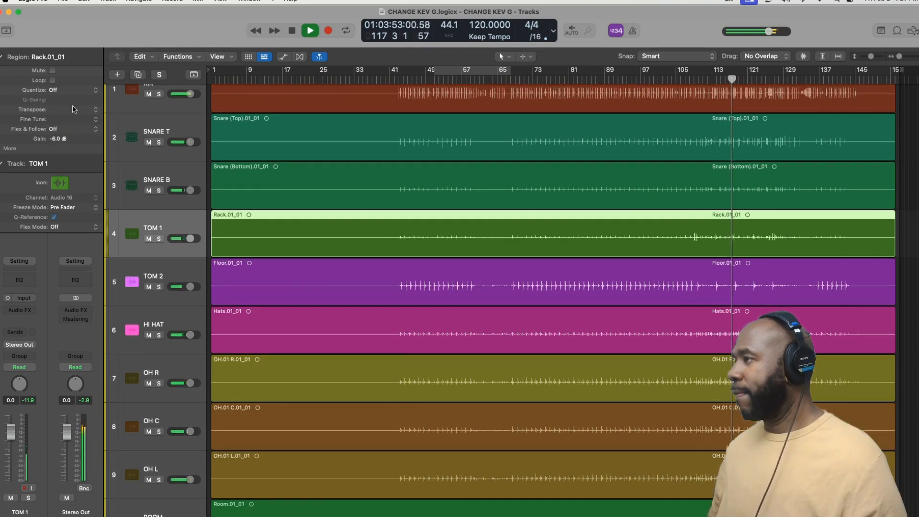
Replay the passage around bars 117 to 118 at close zoom to check TOM 1's peak level in the mixer
key(super+Right)
key(super+Right)
key(super+Right)
key(super+Right)
key(super+Right)
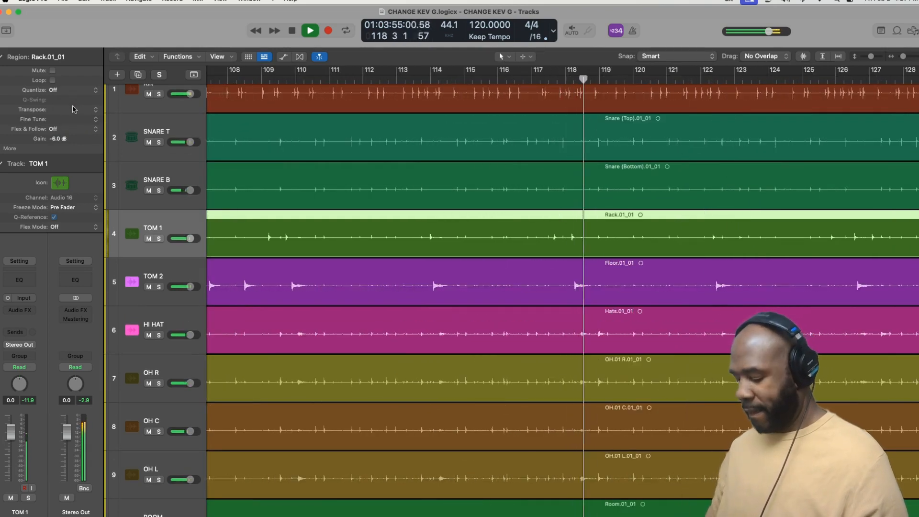
key(space)
key(space)
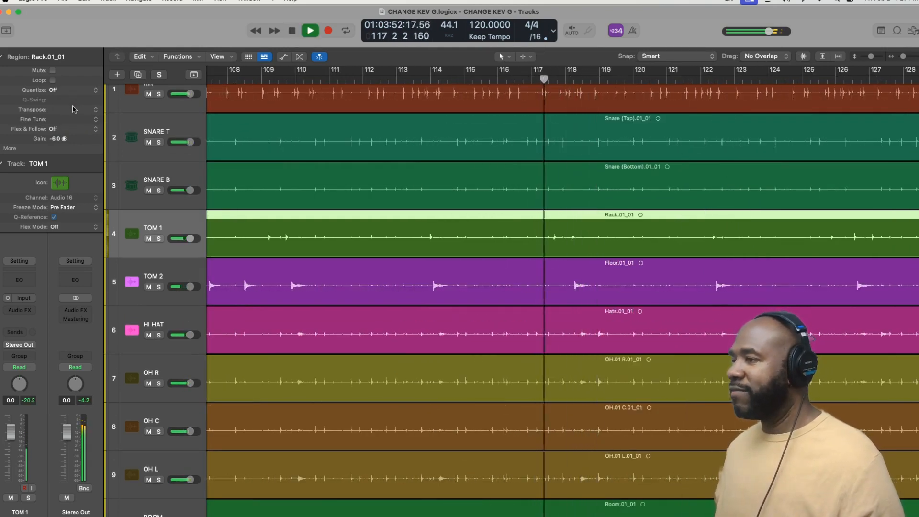
key(x)
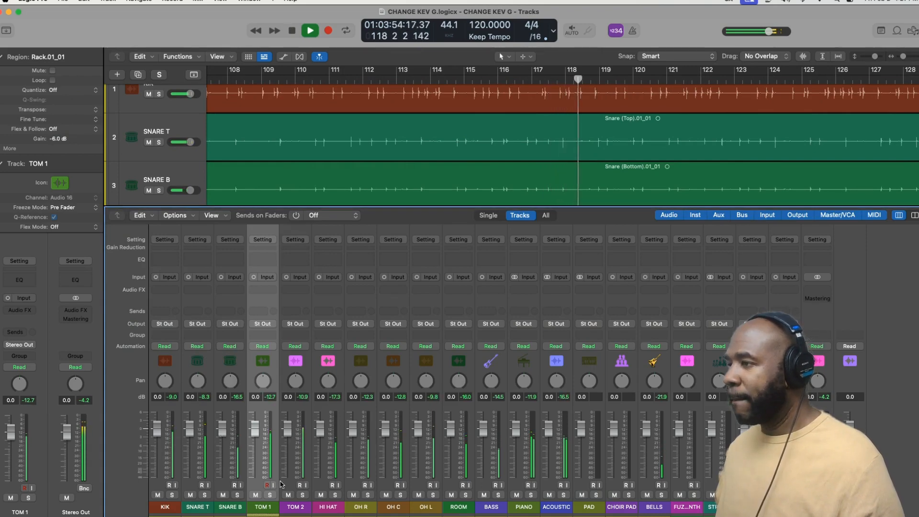
key(space)
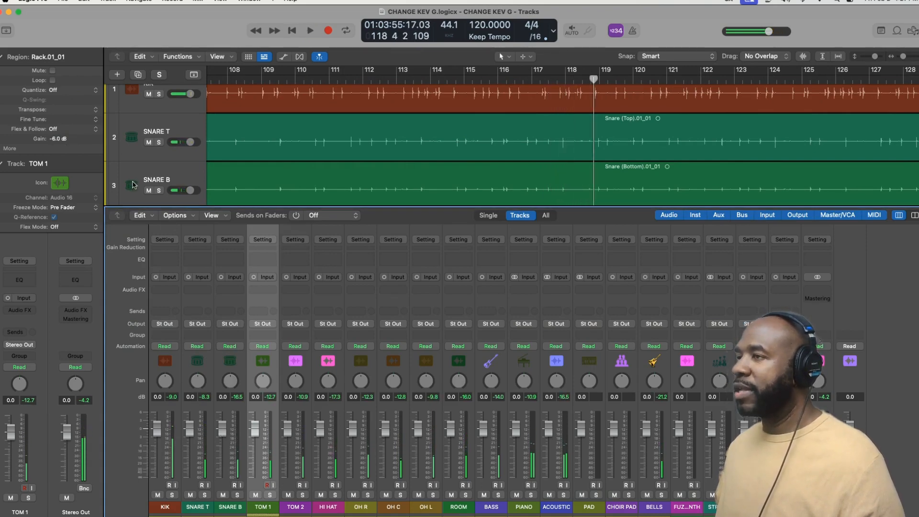
Raise the TOM 1 region's gain to -4.2 dB and briefly play back from bar 118 to check it
scroll(133, 186, down, 4)
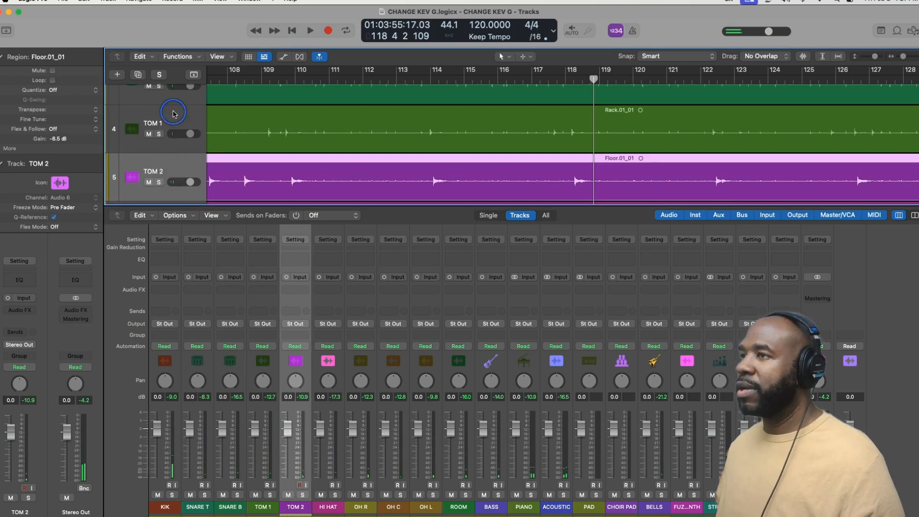
click(174, 113)
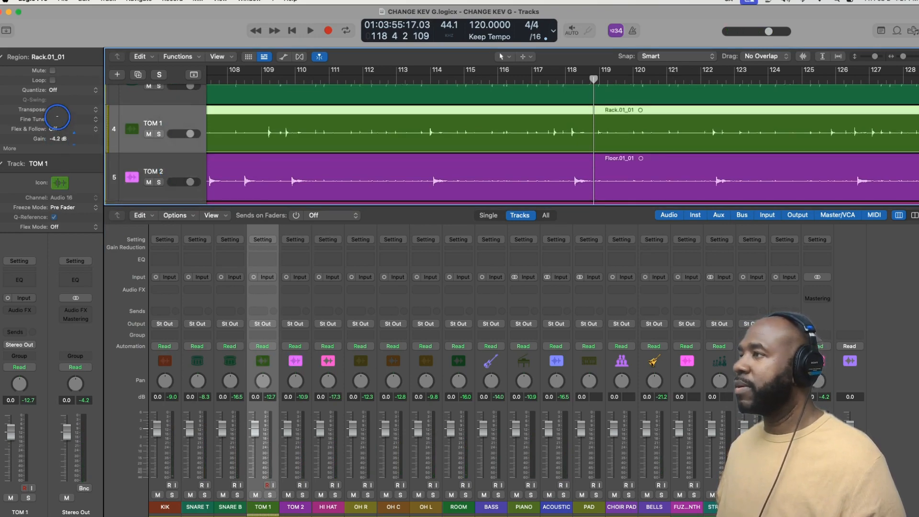
key(space)
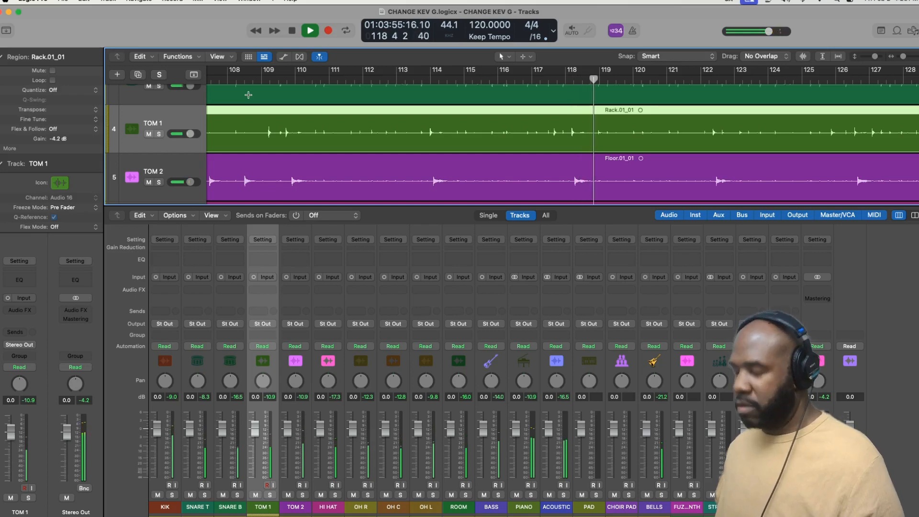
key(space)
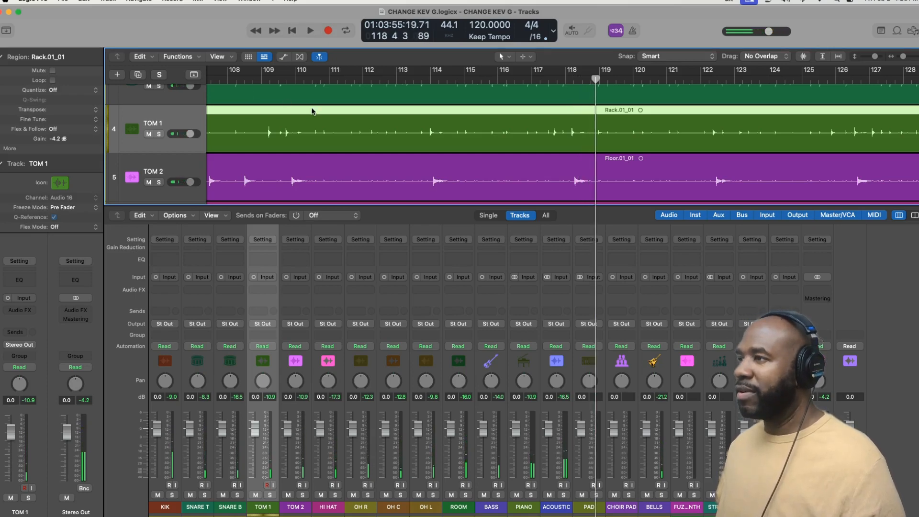
Set a cycle range from about bar 59 to 67 where the synths and strings play, and loop it with the mixer shown
key(x)
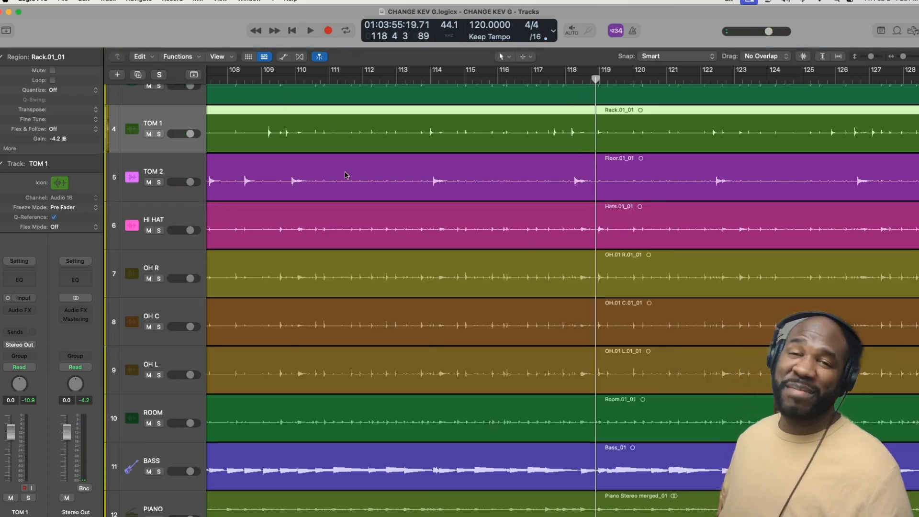
key(super+Left)
key(super+Left)
key(super+Left)
key(super+Left)
key(super+Left)
key(super+Left)
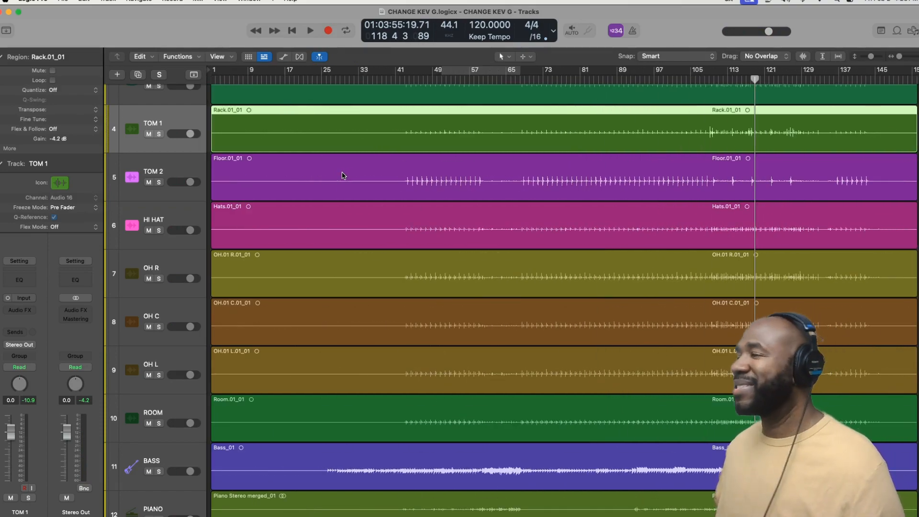
scroll(450, 255, down, 10)
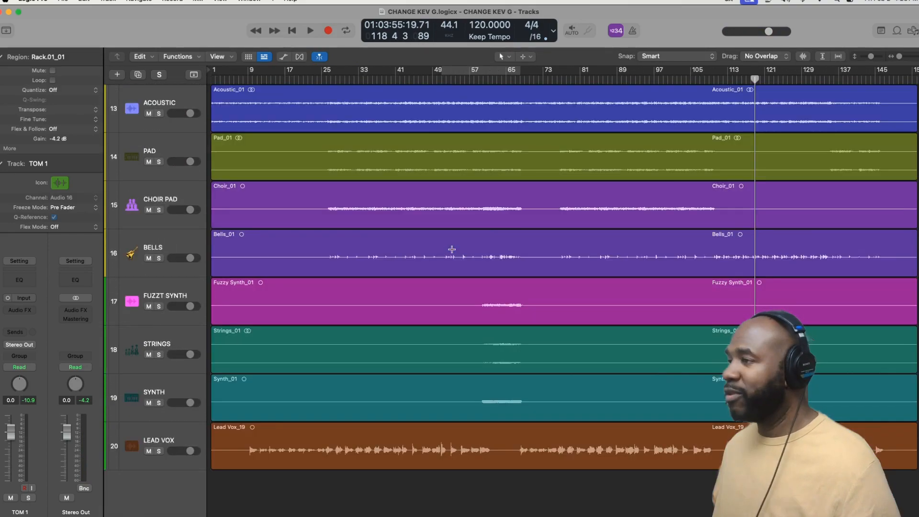
key(x)
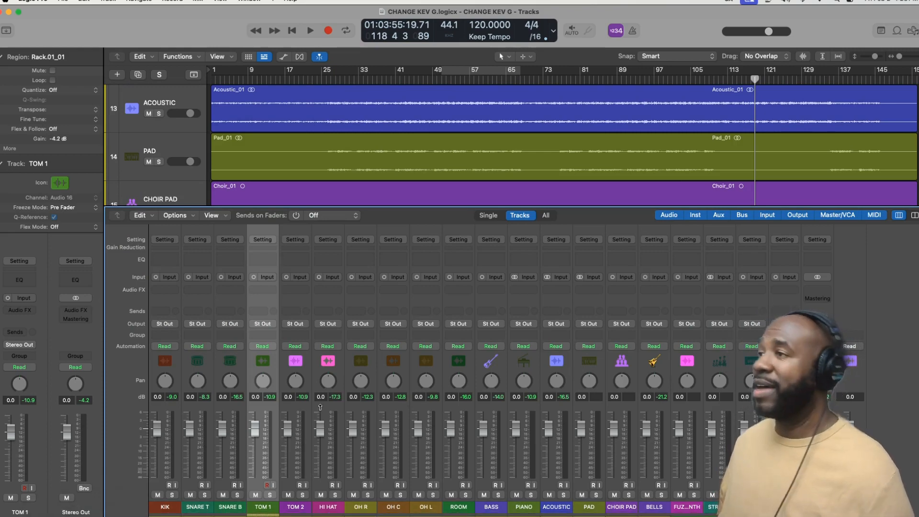
key(x)
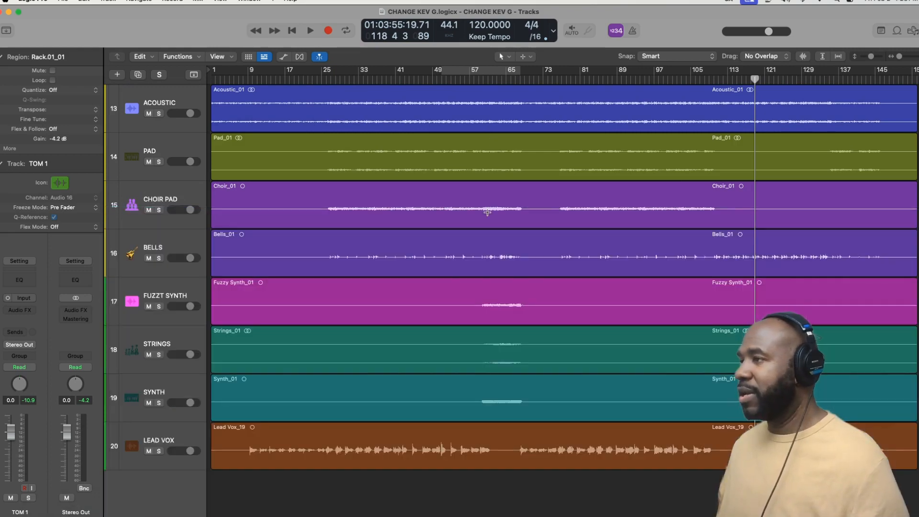
click(483, 72)
drag(442, 70, 519, 71)
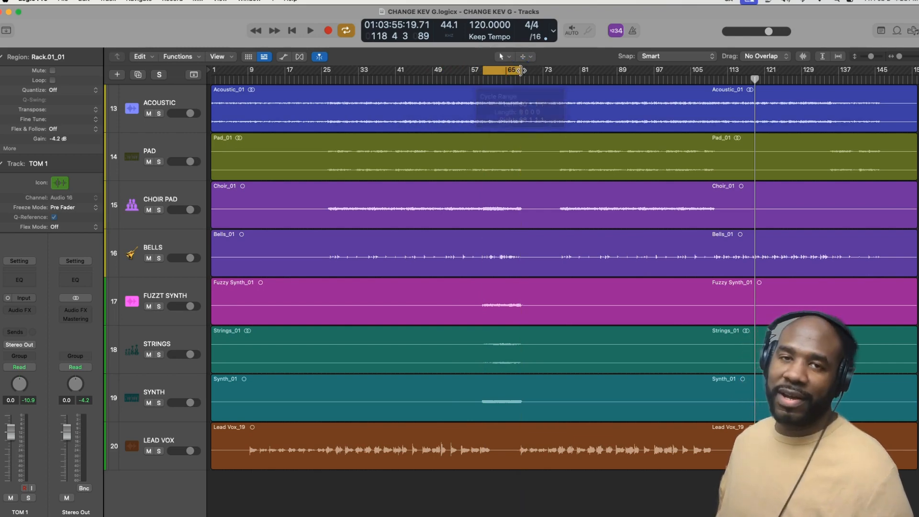
key(space)
key(x)
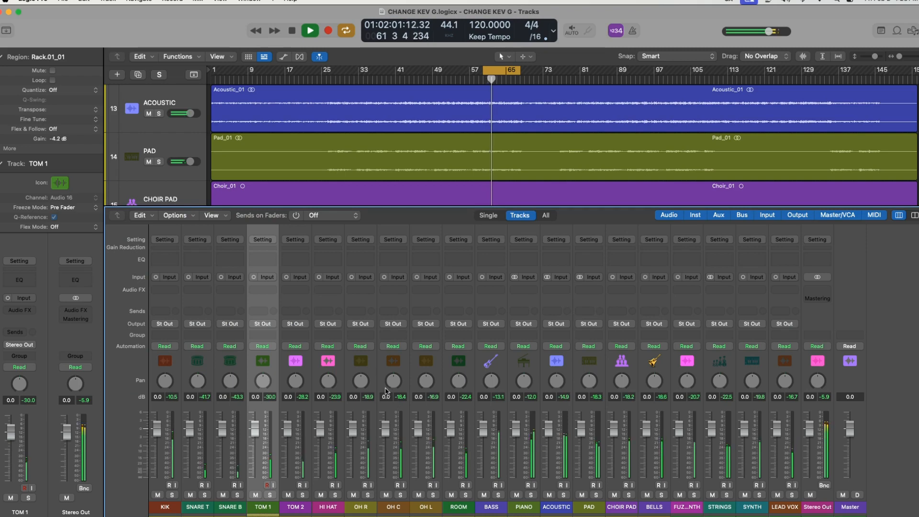
Pan OH R to +63 and OH L to -64, and move the OH L track directly above OH R
drag(362, 382, 393, 289)
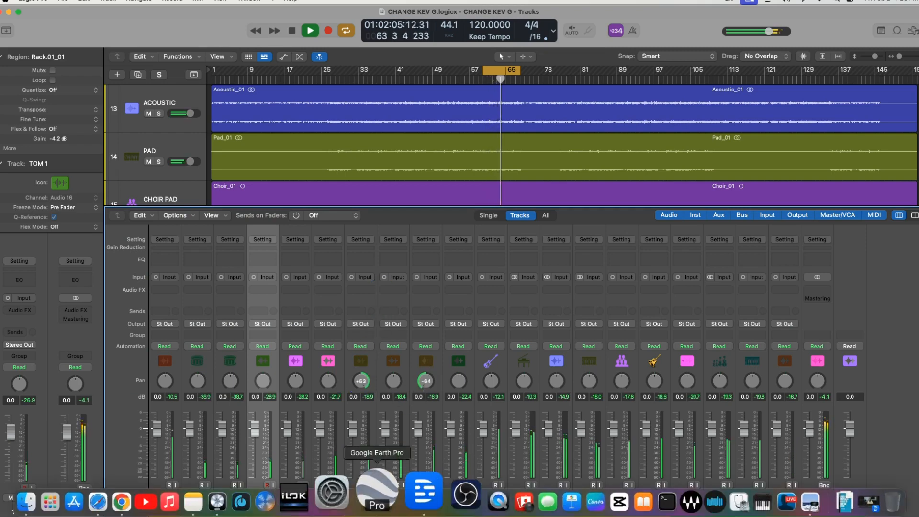
key(x)
scroll(186, 250, up, 7)
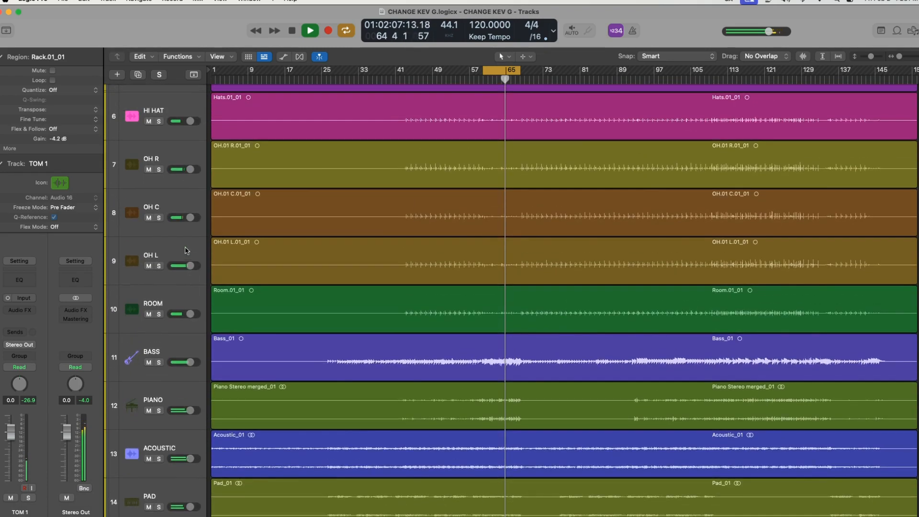
click(168, 255)
drag(168, 255, 179, 162)
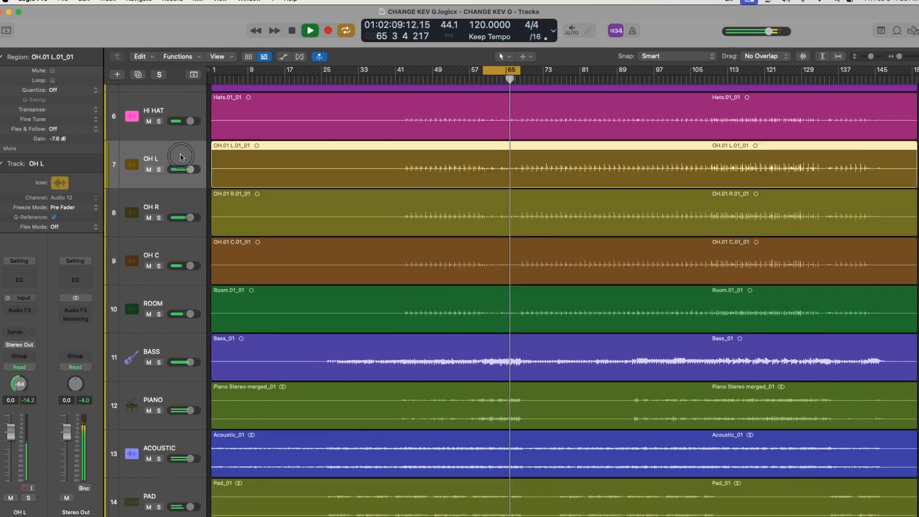
click(169, 259)
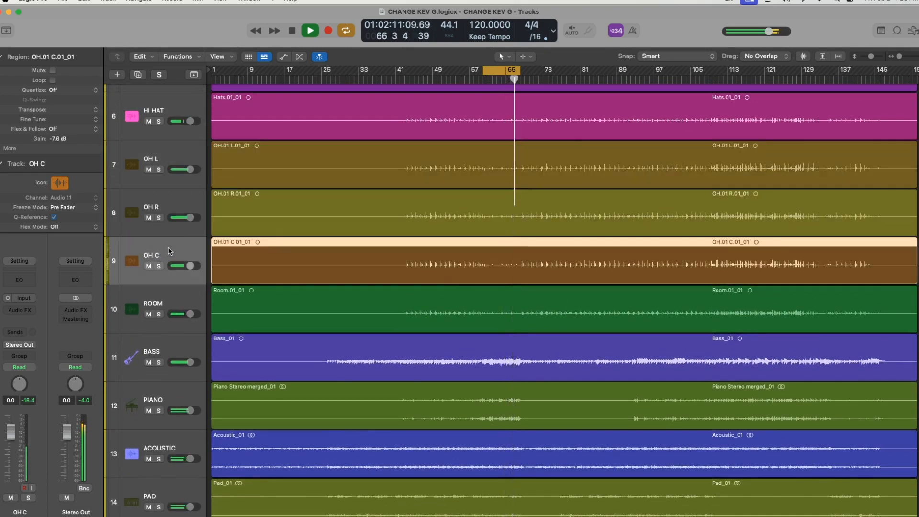
Raise the BELLS region's gain to -12.4 dB while the cycled section plays
key(x)
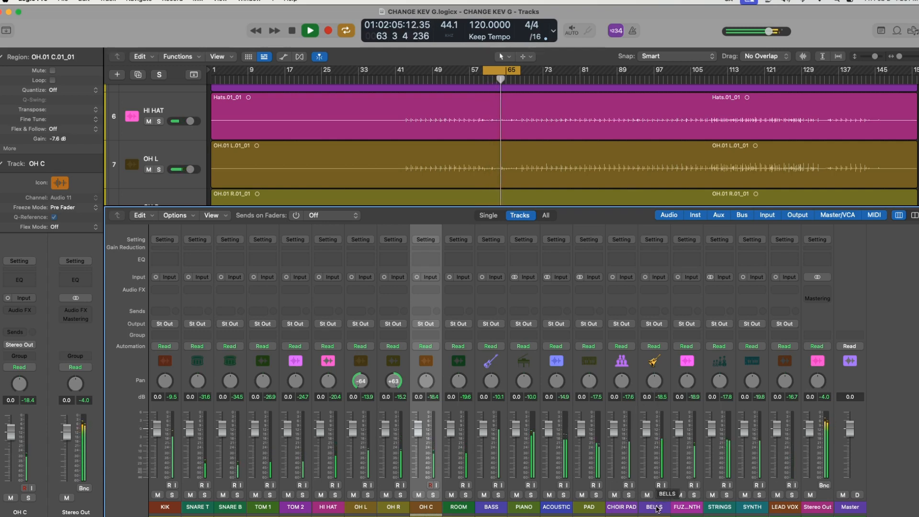
click(656, 508)
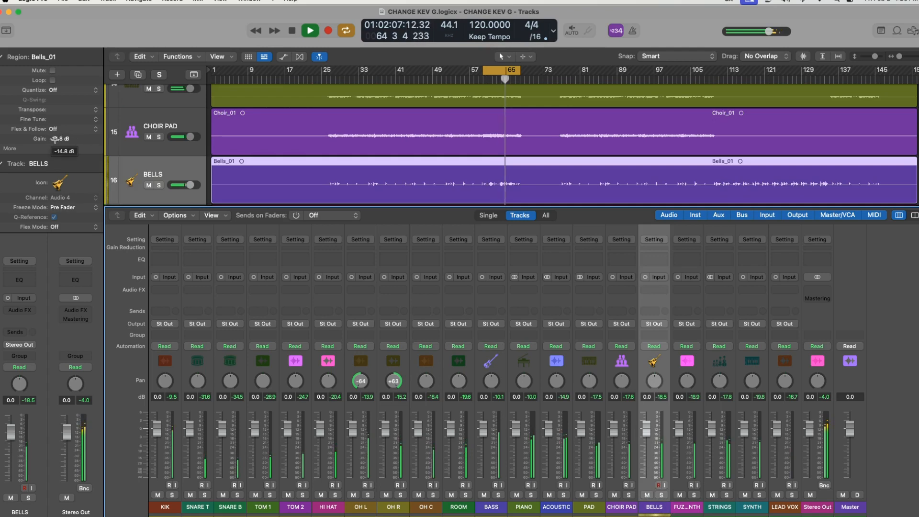
drag(53, 139, 59, 103)
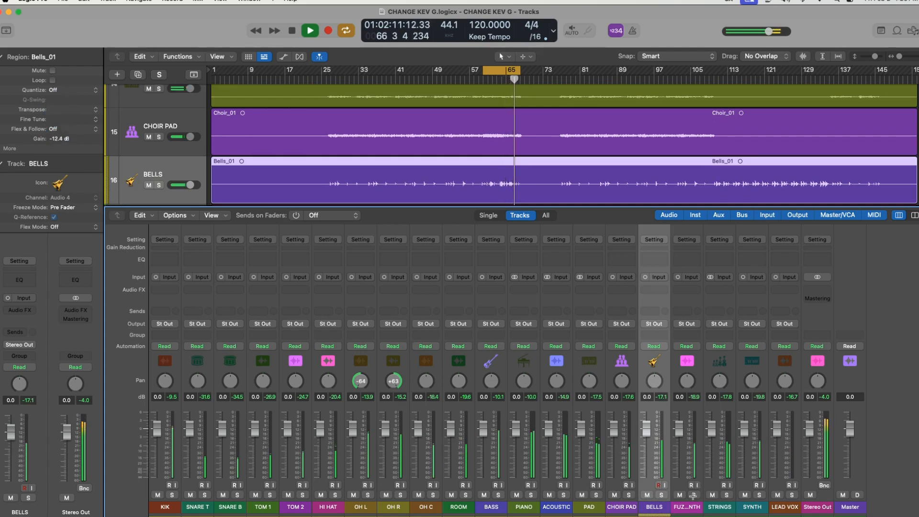
Try panning BELLS to +35, SYNTH to +37 and FUZZT SYNTH to -41 while the cycled section plays
click(686, 383)
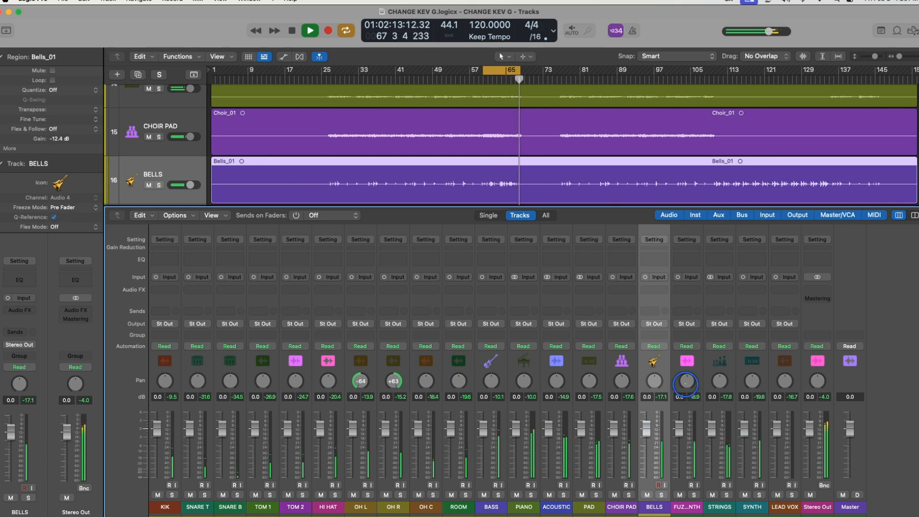
drag(686, 383, 660, 366)
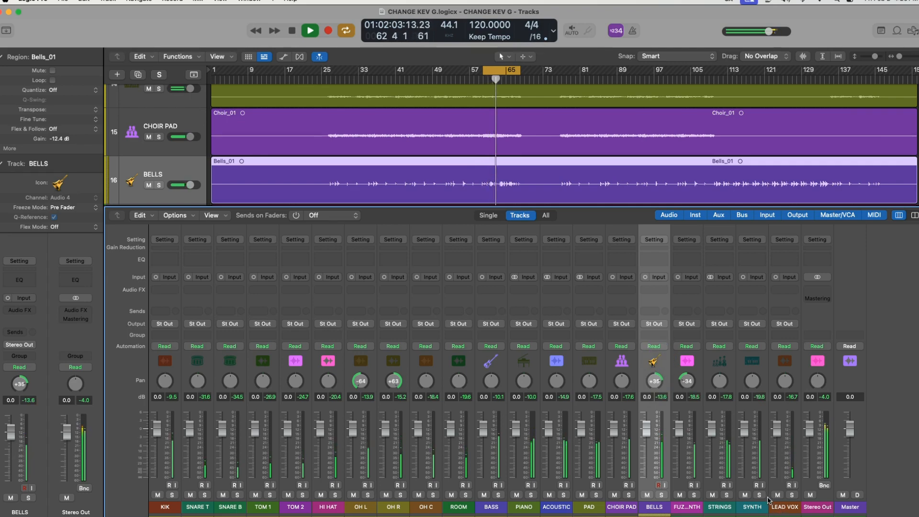
drag(752, 381, 758, 352)
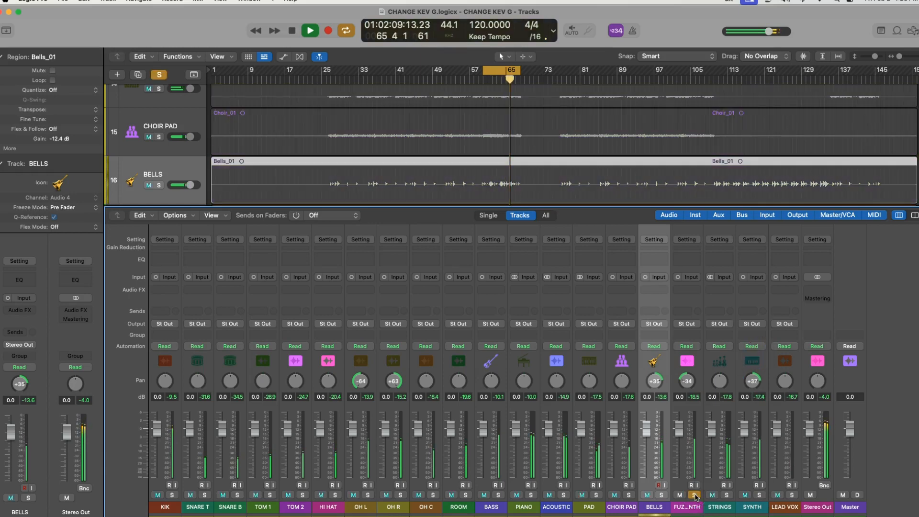
mouse_move(691, 376)
mouse_down()
mouse_move(696, 385)
mouse_move(684, 389)
mouse_up()
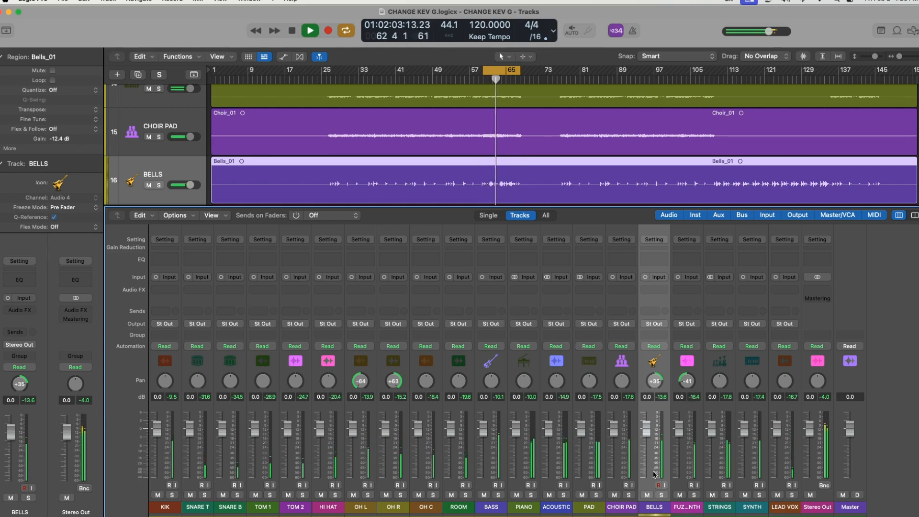
Solo BELLS briefly, try it at pan +63 against FUZZT SYNTH at -64, and return BELLS to centre
click(661, 495)
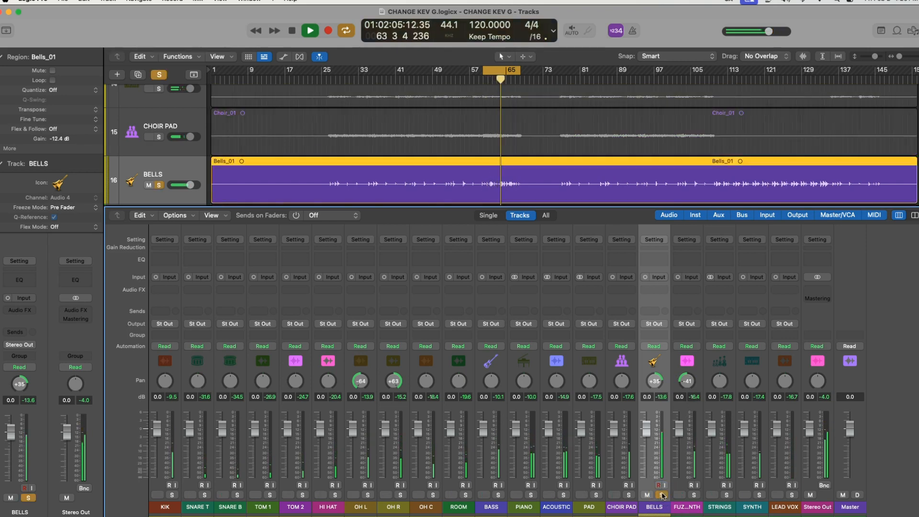
click(661, 496)
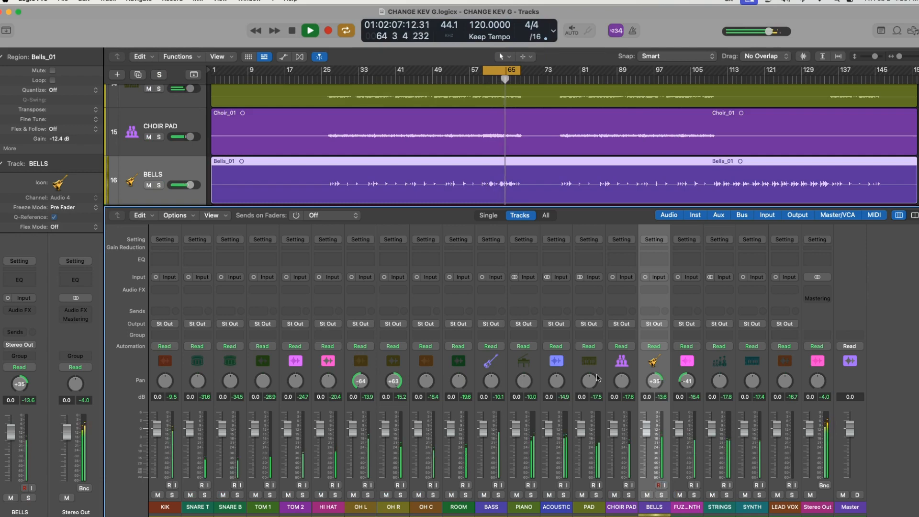
drag(654, 384, 686, 391)
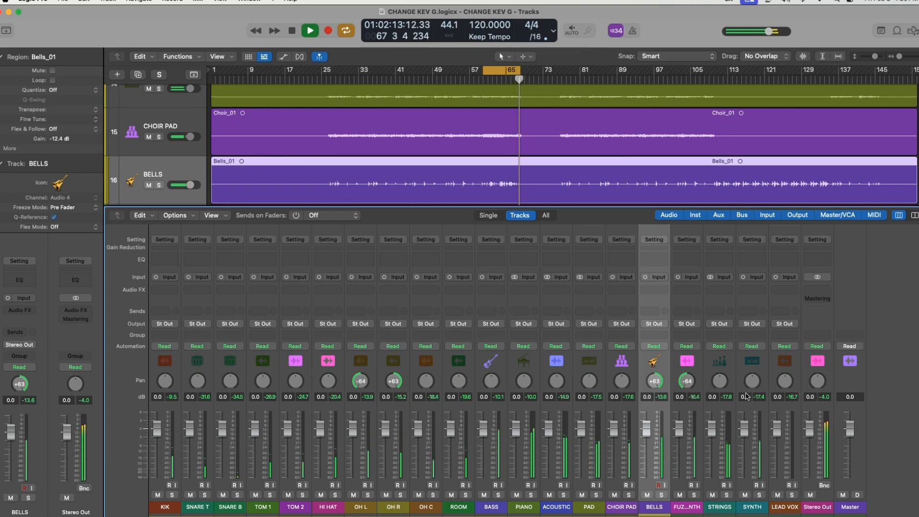
alt+click(654, 381)
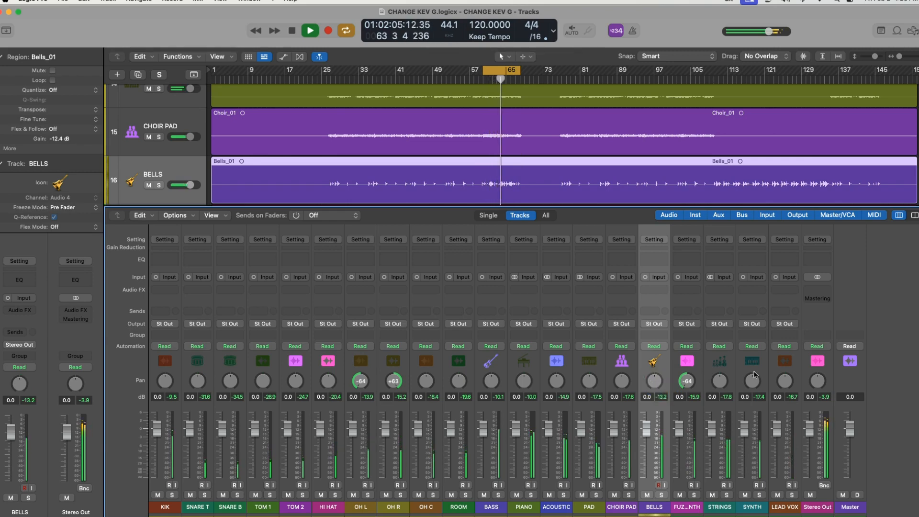
Pan SYNTH to +34 and FUZZT SYNTH to -39 while the cycled section plays
drag(754, 374, 754, 361)
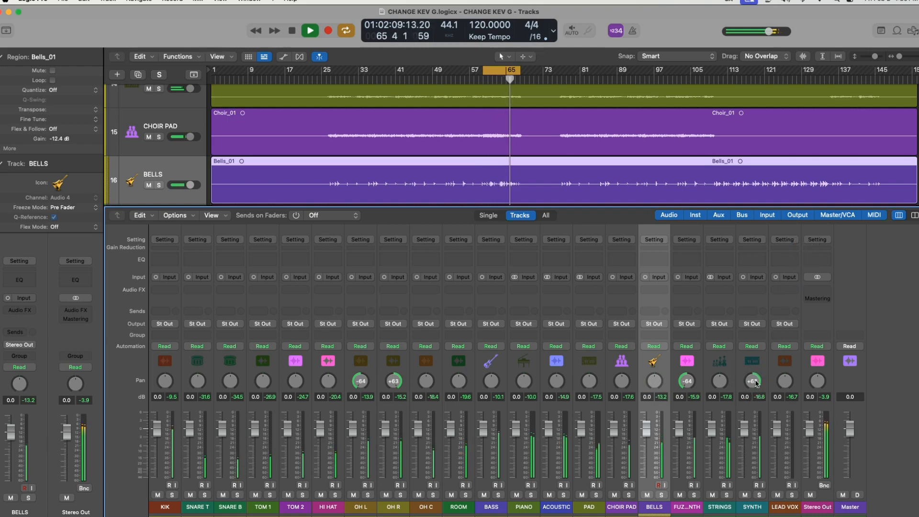
drag(756, 382, 745, 402)
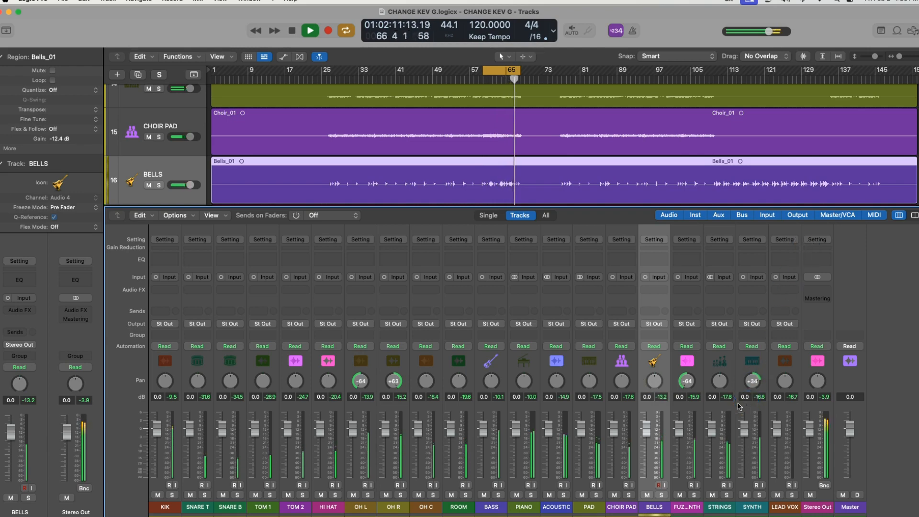
drag(687, 384, 685, 357)
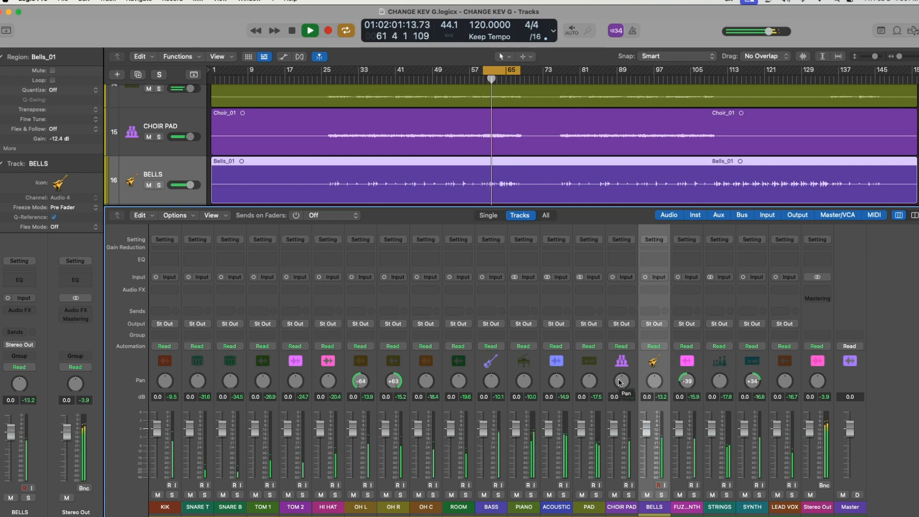
Hide the mixer and correct the name of track 17 to FUZZY SYNTH
key(x)
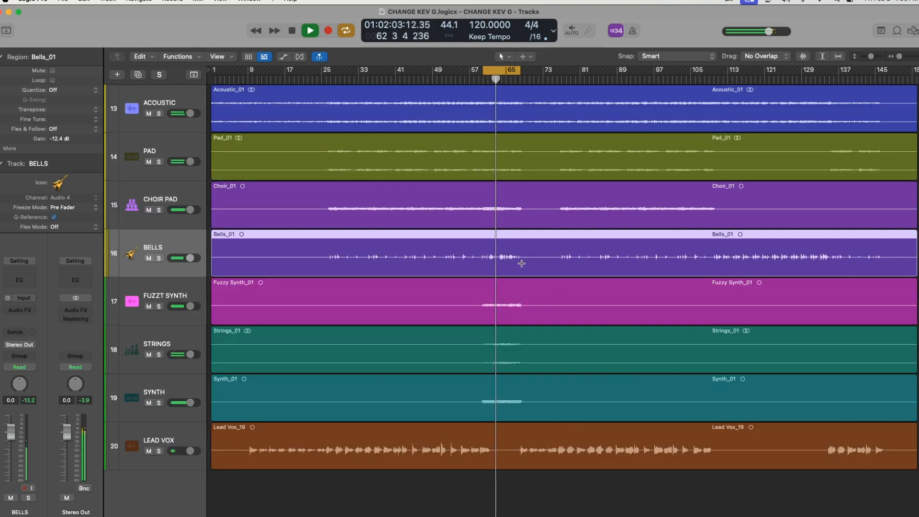
click(163, 300)
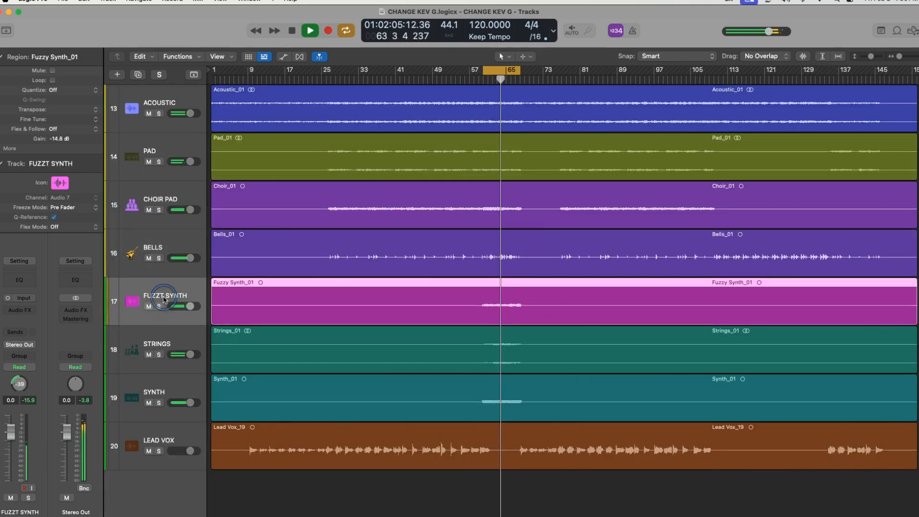
double_click(163, 300)
click(159, 295)
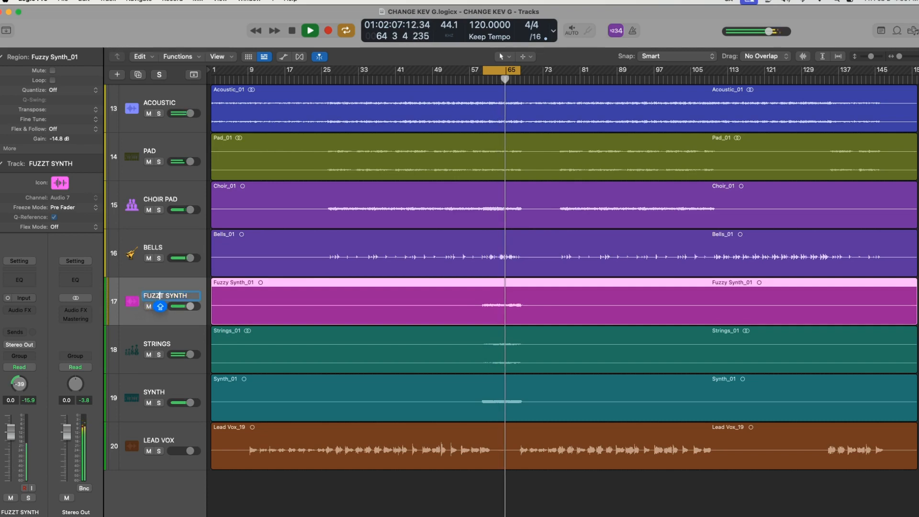
key(Delete)
text(Y)
key(Return)
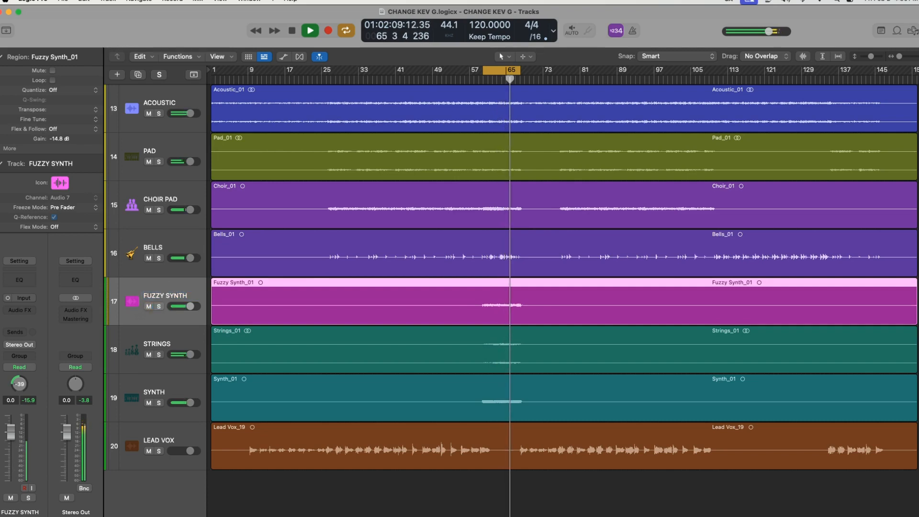
Look over the tracks, stop playback, and pan CHOIR PAD to -26 in the mixer
scroll(517, 342, up, 6)
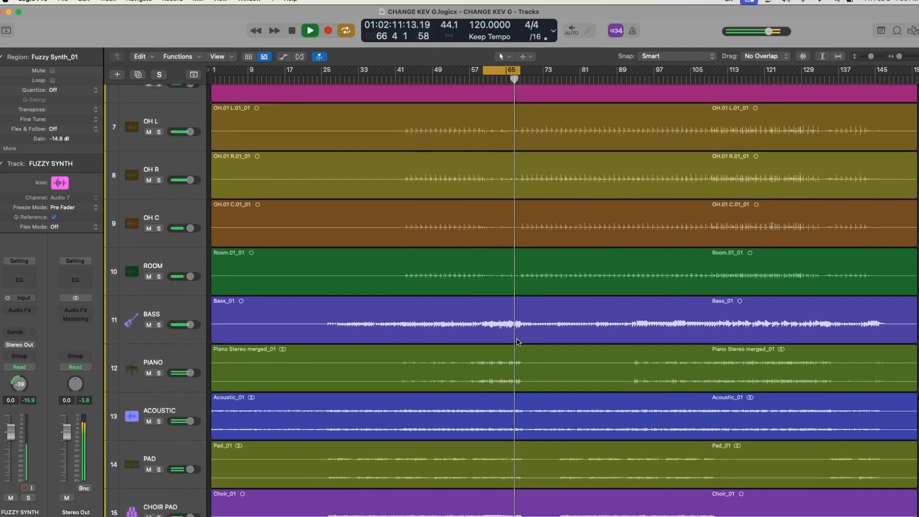
scroll(517, 342, up, 5)
scroll(516, 342, down, 10)
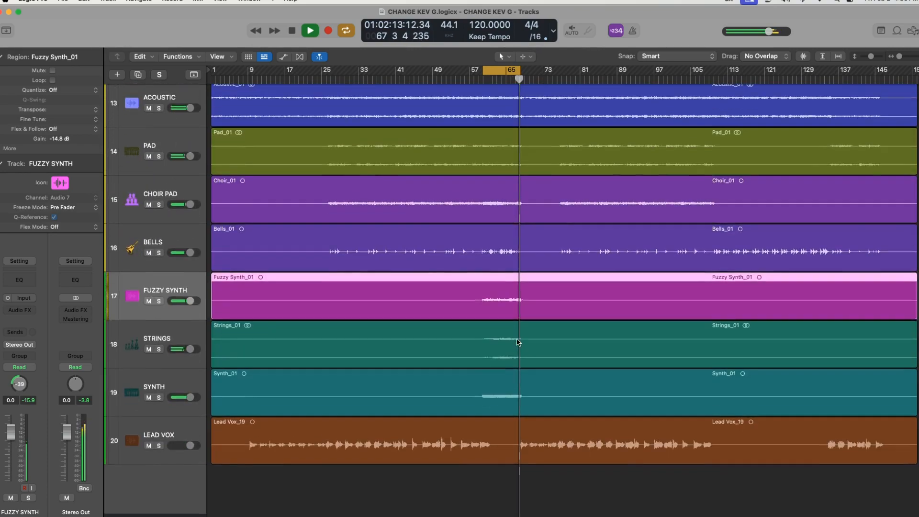
key(space)
key(x)
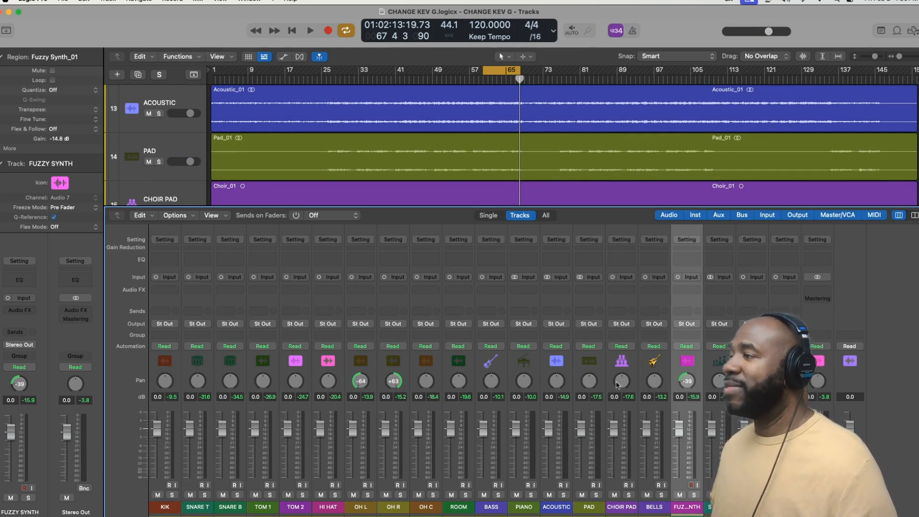
drag(617, 385, 604, 402)
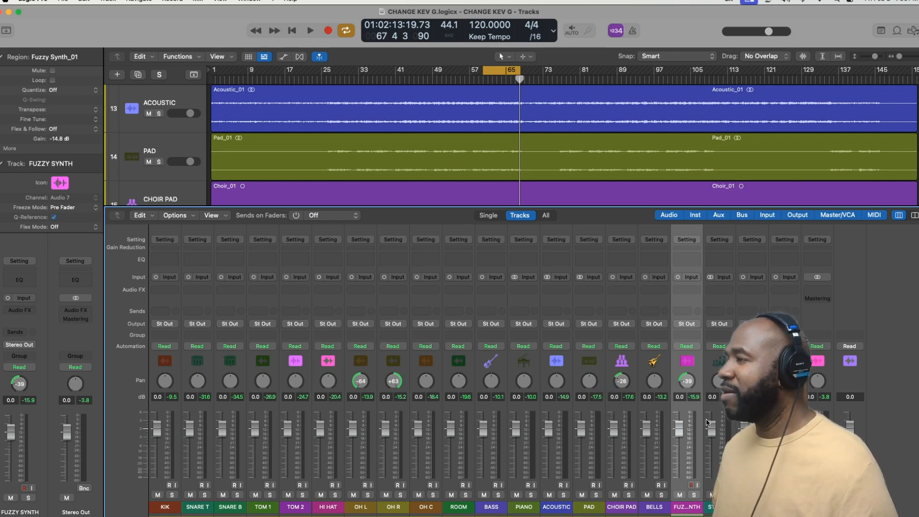